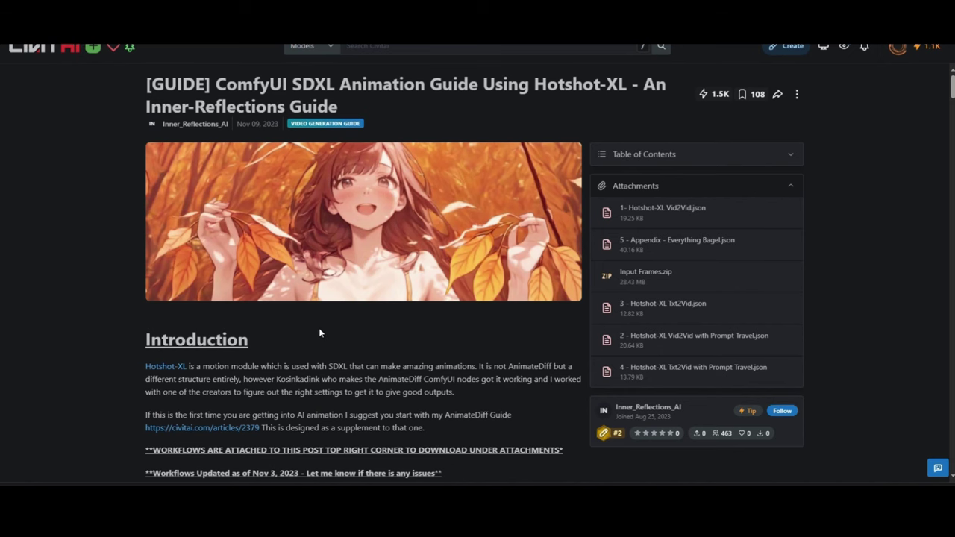
scroll(319, 333, "down", 2)
scroll(362, 249, "down", 2)
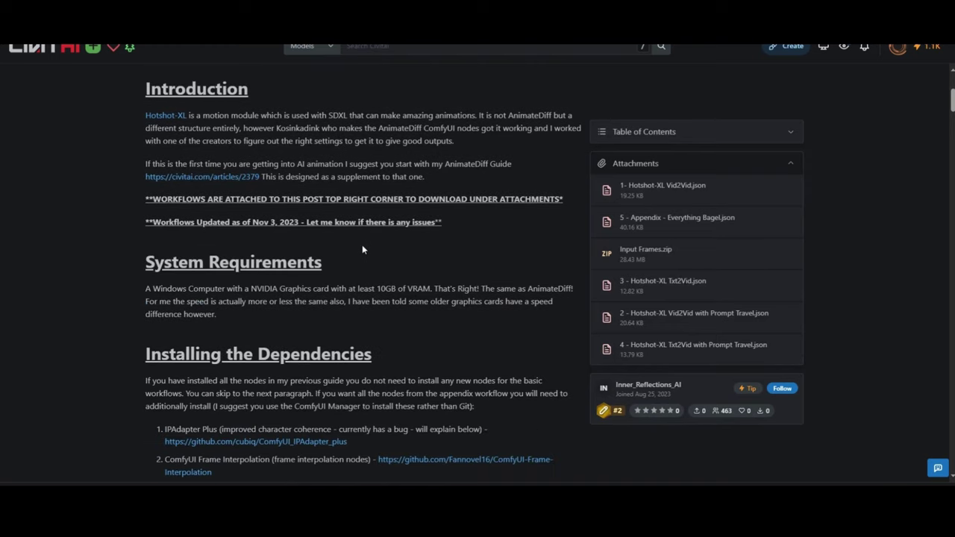
scroll(366, 242, "up", 4)
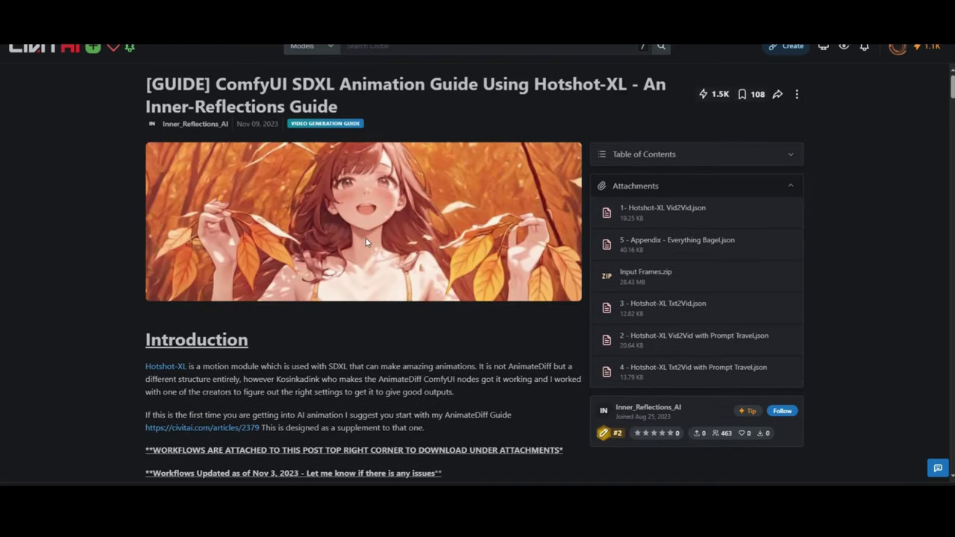
left_click_drag(293, 84, 355, 84)
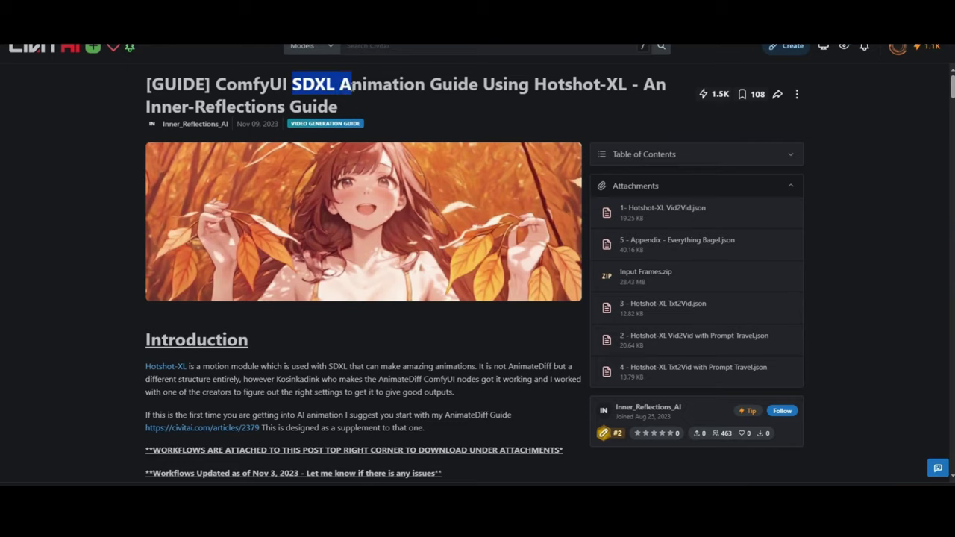
scroll(352, 273, "down", 3)
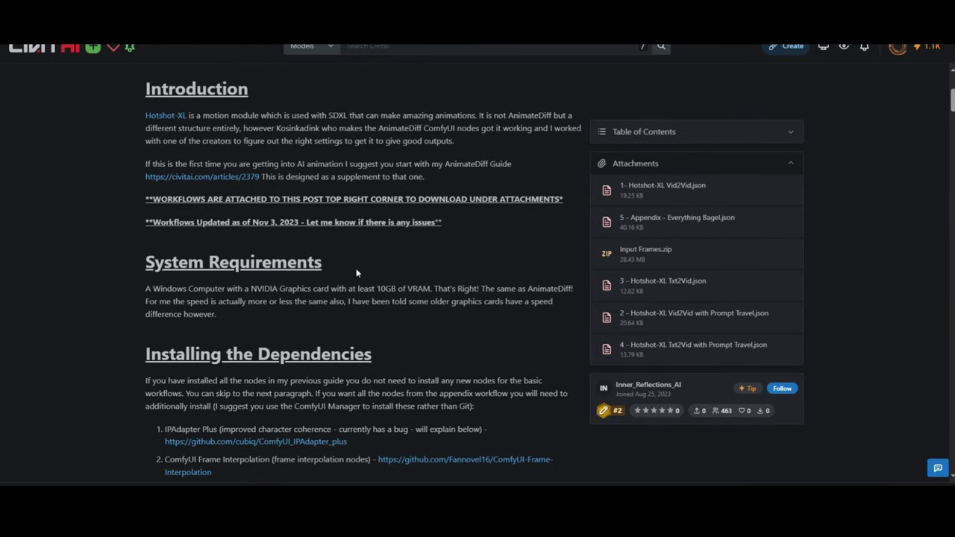
scroll(355, 273, "down", 2)
left_click_drag(385, 255, 368, 267)
left_click(308, 263)
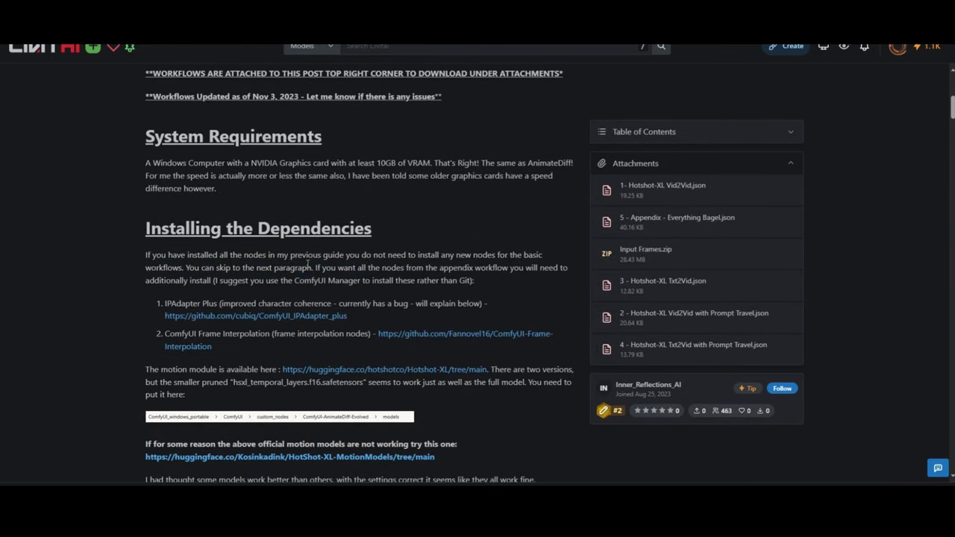
scroll(202, 259, "down", 1)
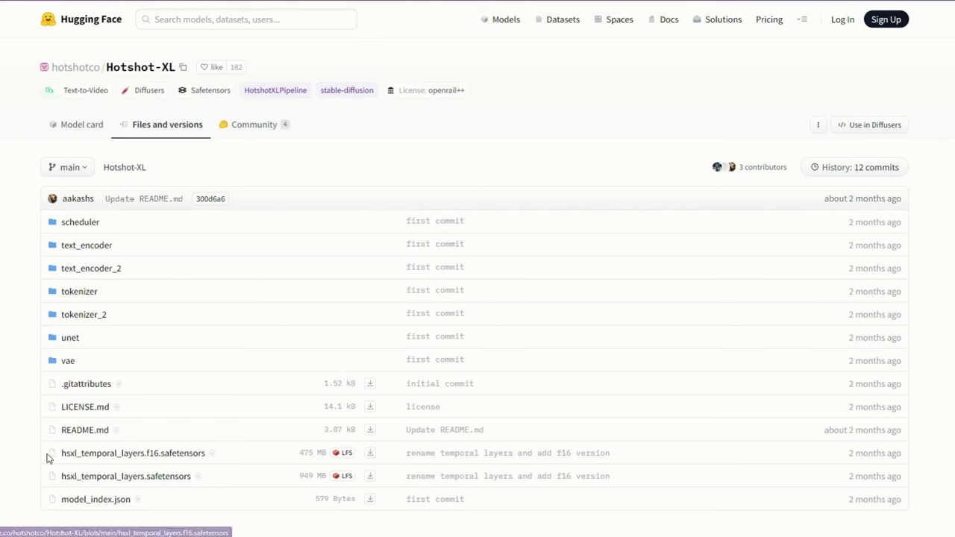
- Highlight the hsxl_temporal_layers.f16.safetensors filename among the Hotshot-XL model files
left_click_drag(46, 458, 232, 460)
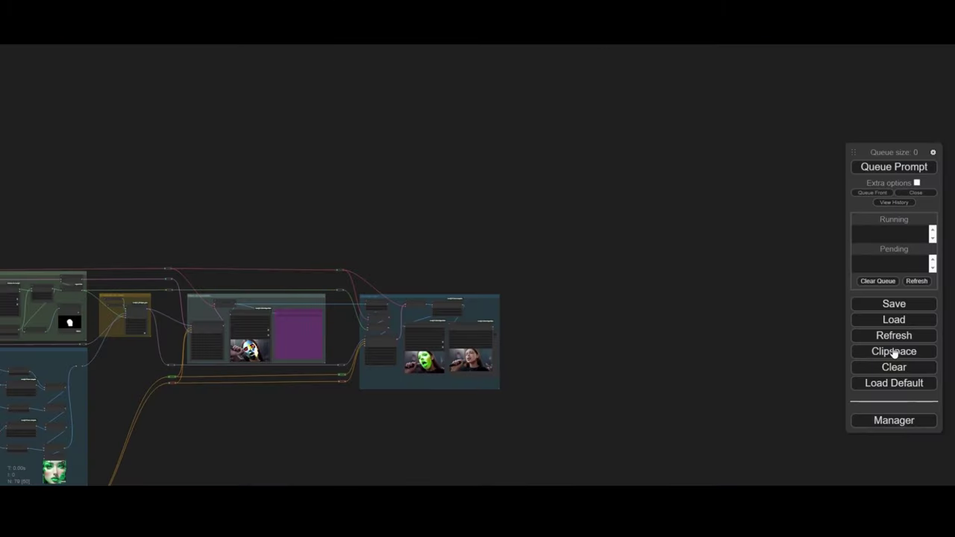
left_click(892, 424)
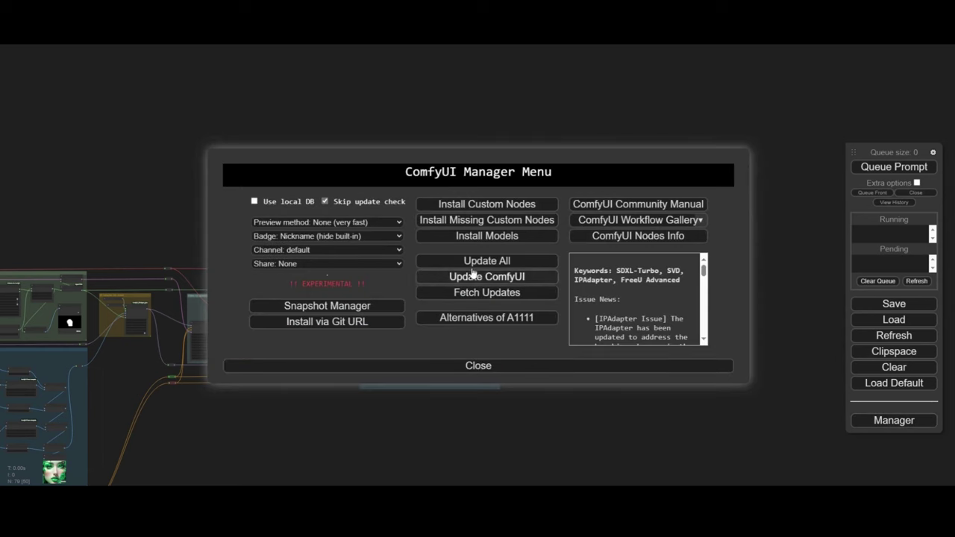
left_click(467, 223)
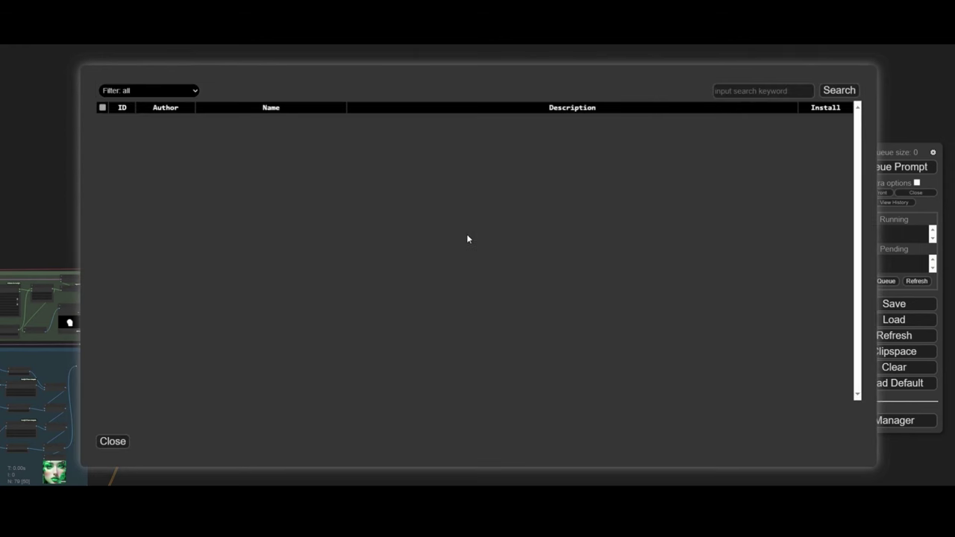
left_click(117, 443)
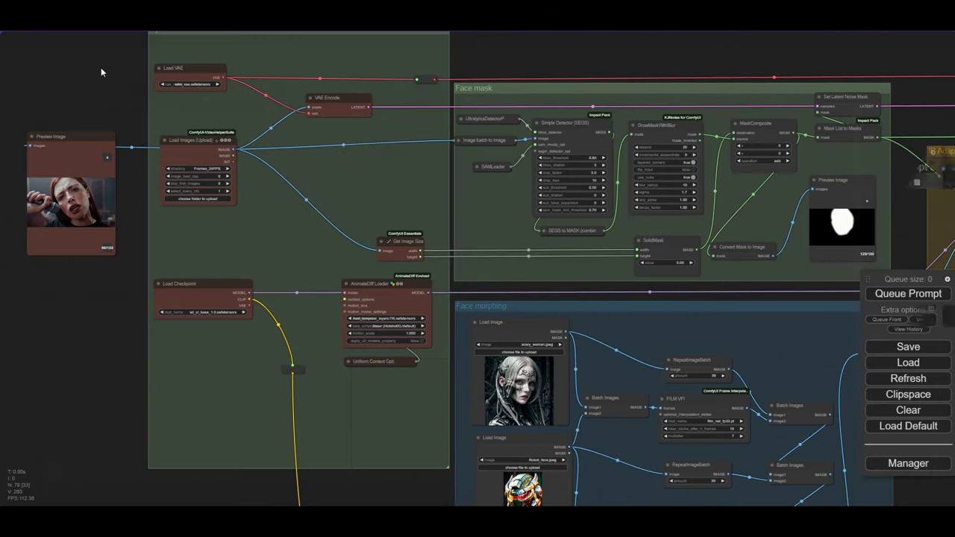
left_click_drag(106, 77, 79, 130)
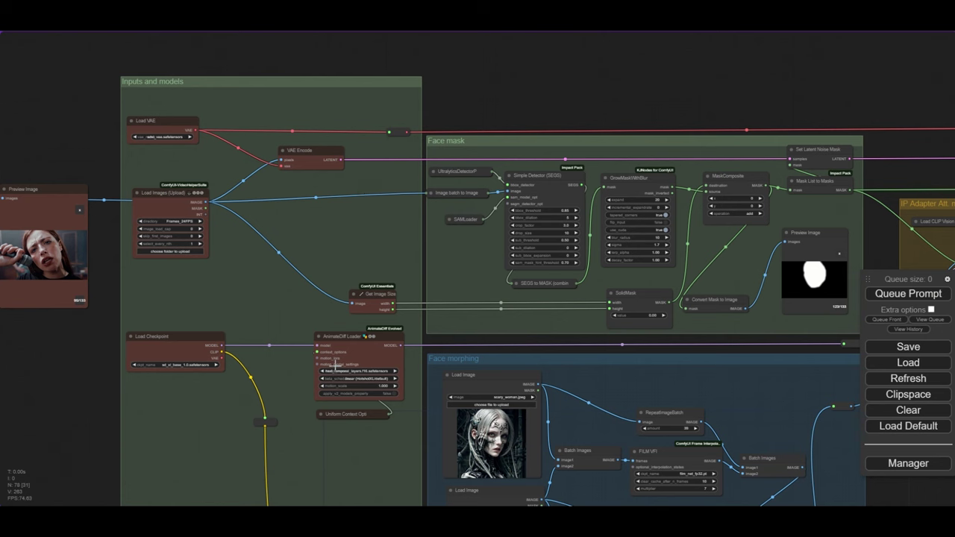
scroll(344, 342, "down", 2)
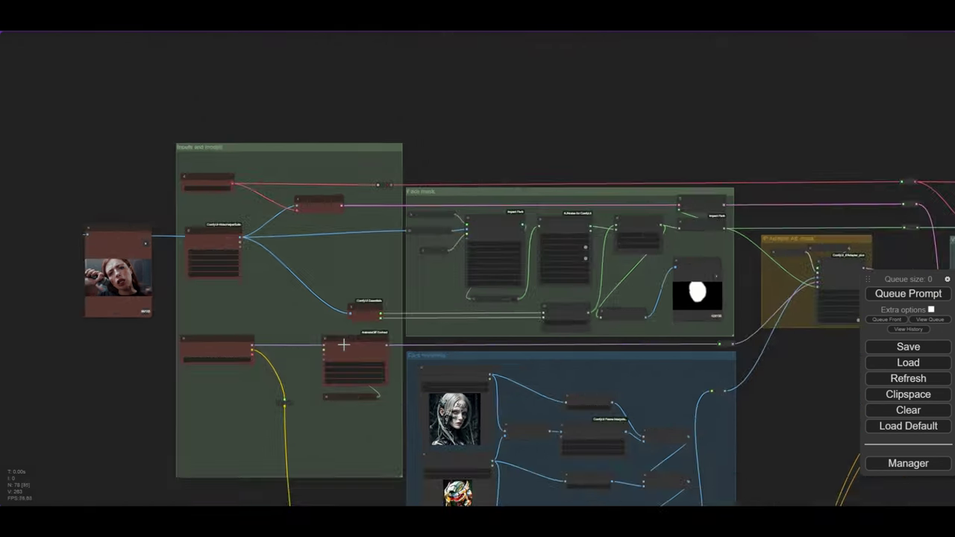
scroll(341, 341, "up", 5)
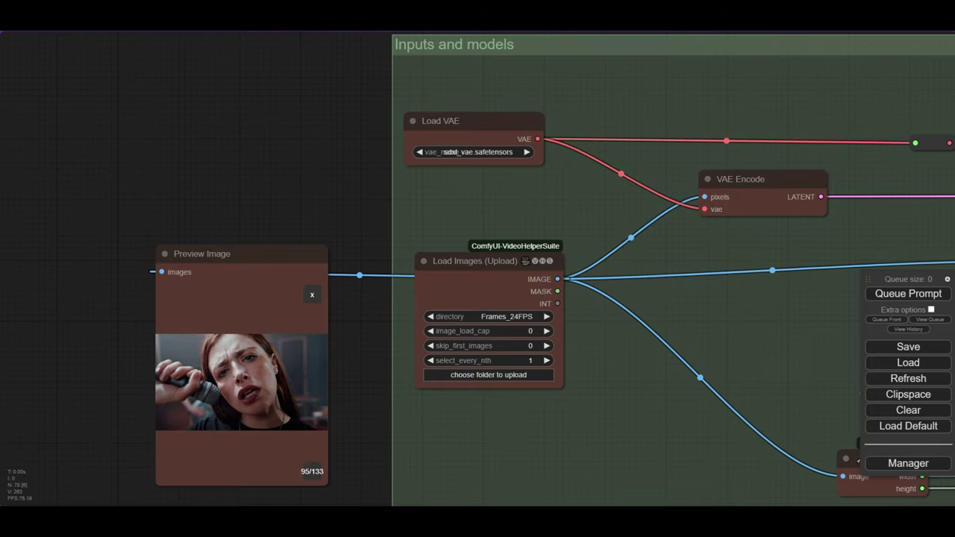
left_click(312, 472)
left_click(314, 474)
left_click(313, 473)
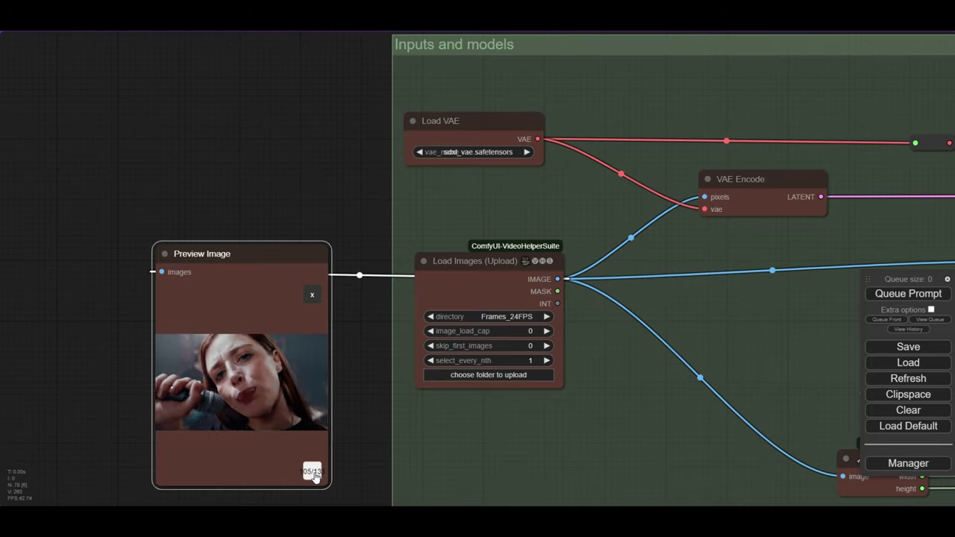
left_click(313, 473)
left_click(314, 473)
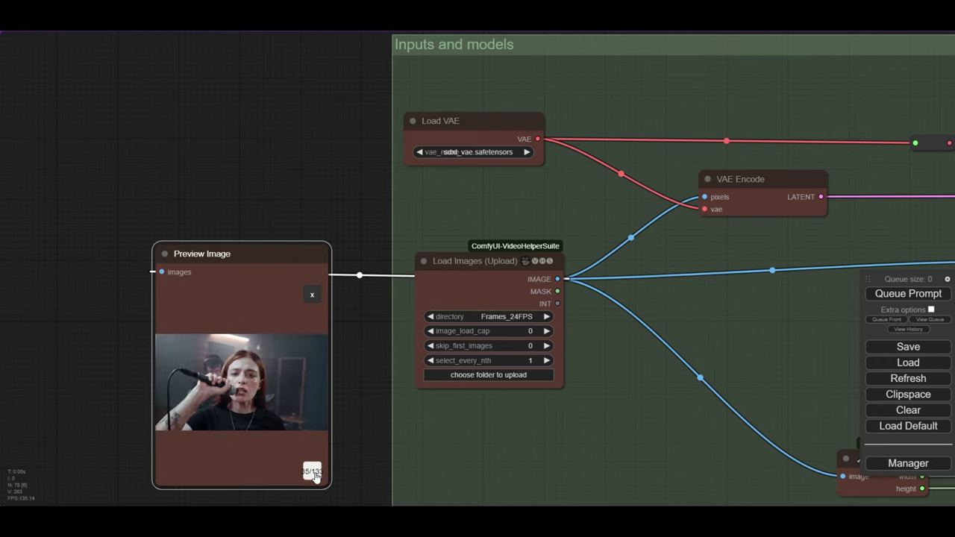
left_click(313, 472)
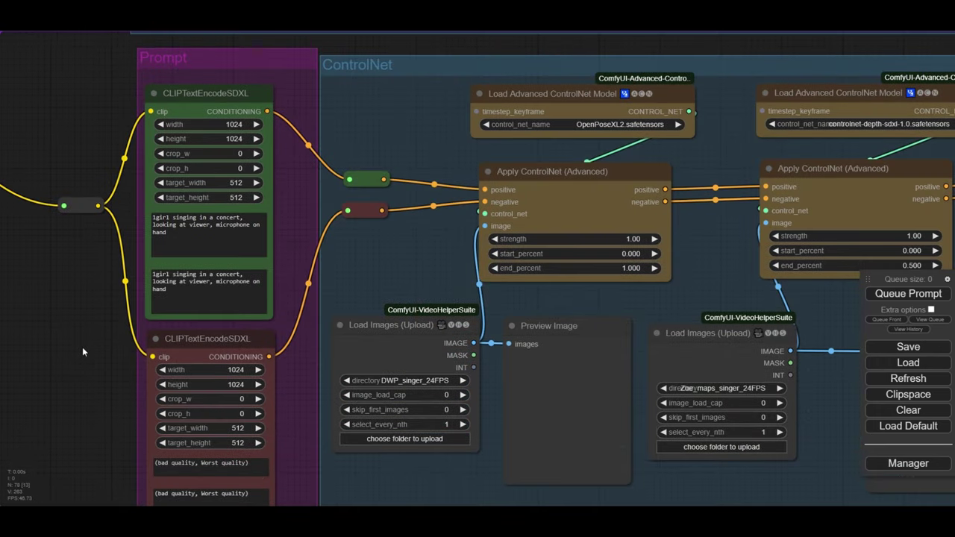
scroll(83, 347, "down", 2)
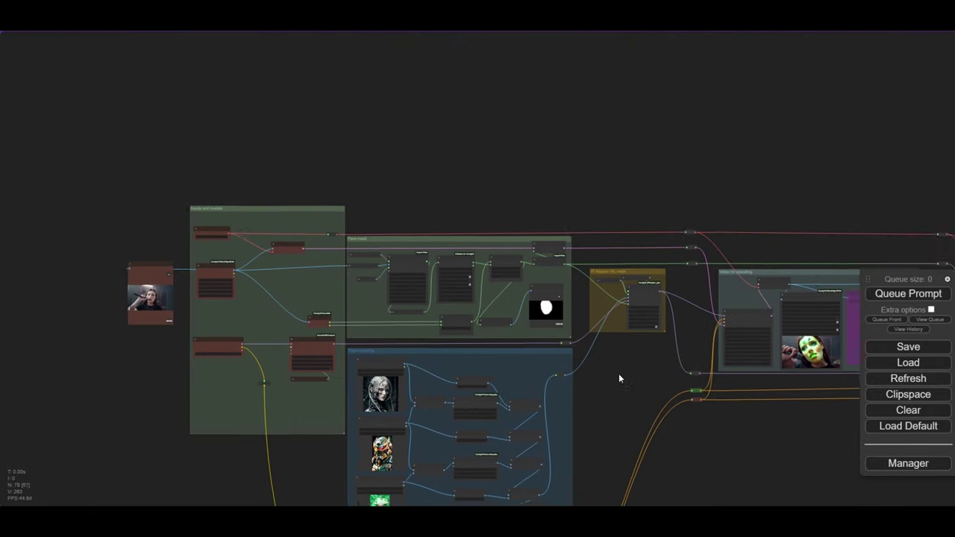
left_click_drag(618, 373, 634, 394)
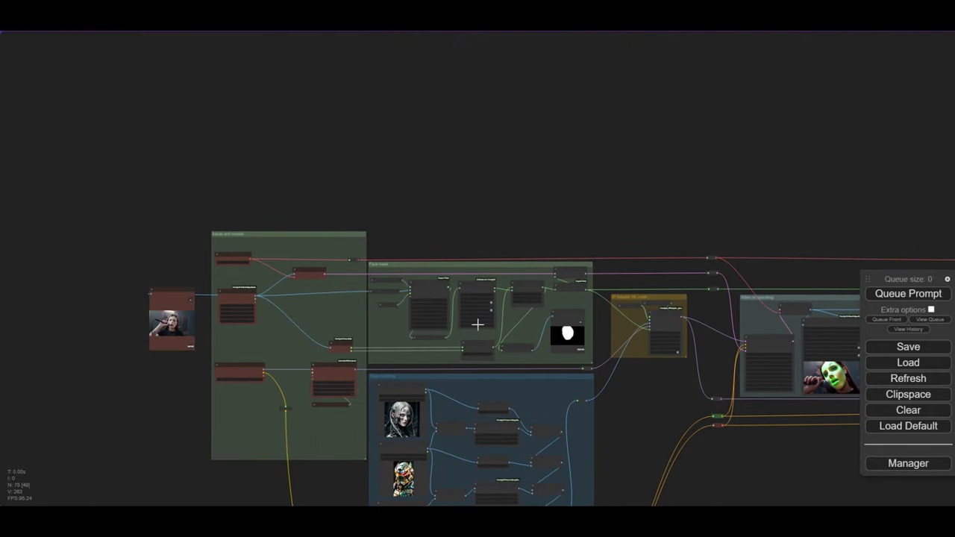
scroll(479, 309, "up", 10)
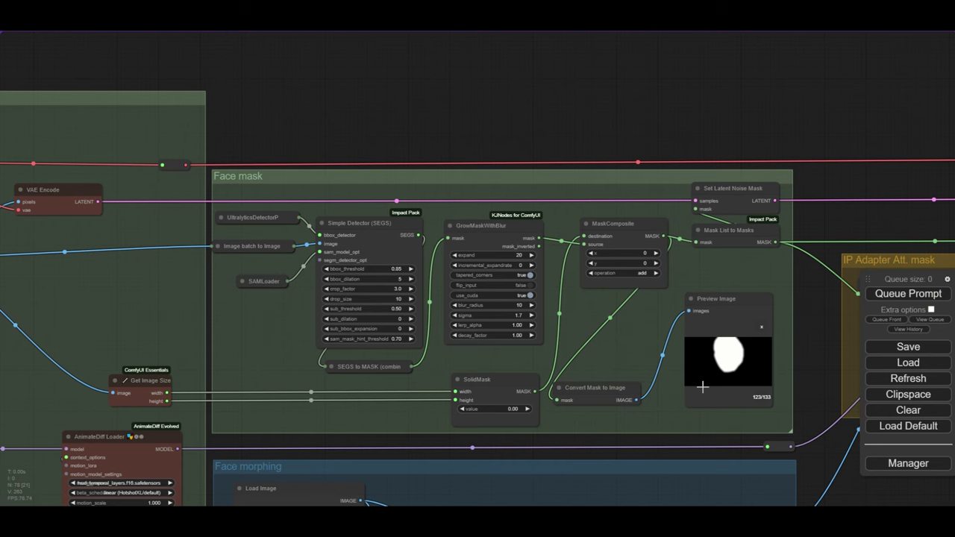
scroll(729, 353, "up", 2)
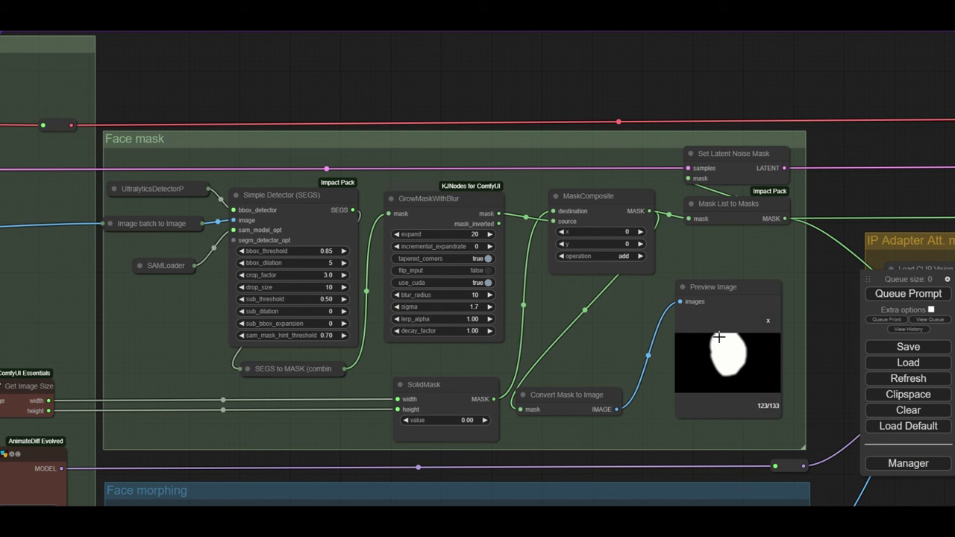
scroll(703, 344, "down", 3)
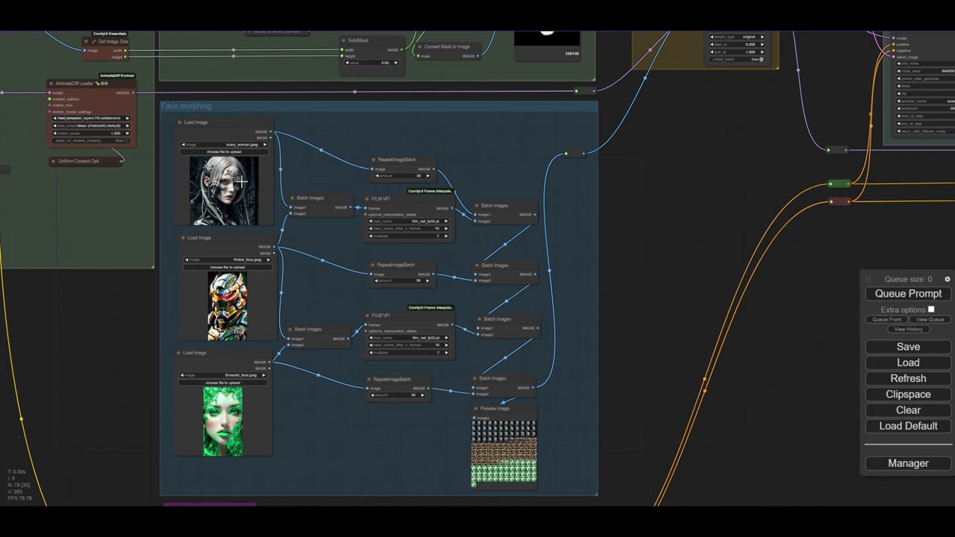
scroll(493, 447, "up", 4)
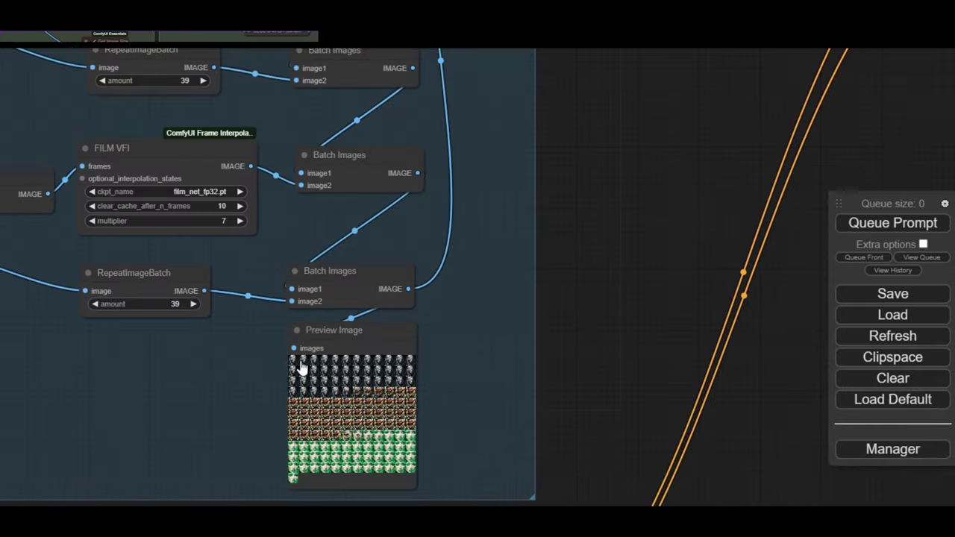
left_click(475, 423)
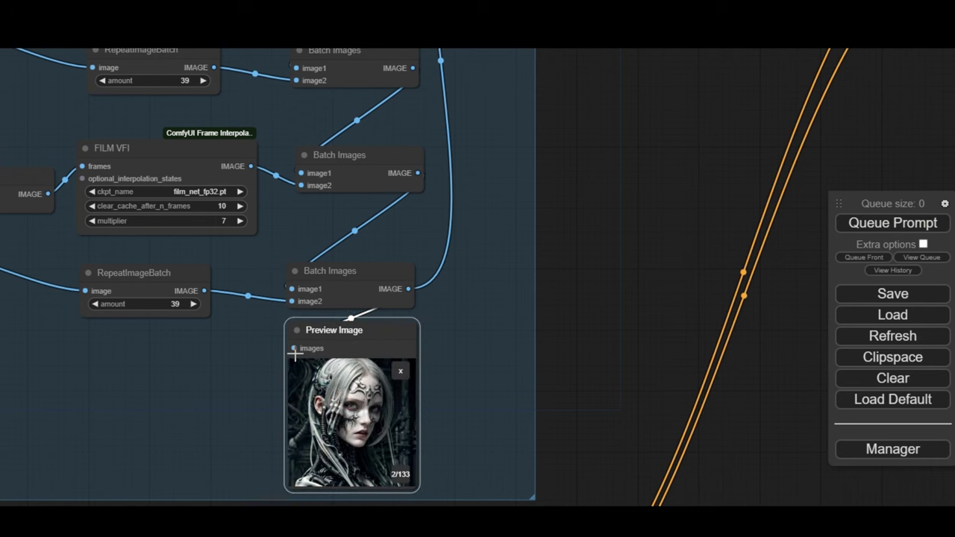
key("Right")
key("Right")
key("Right")
key("Right")
key("Right")
key("Right")
key("Right")
key("Right")
key("Right")
key("Right")
key("Right")
key("Right")
key("Right")
key("Right")
key("Right")
key("Right")
key("Right")
key("Right")
key("Right")
key("Right")
key("Right")
key("Right")
key("Right")
key("Right")
key("Right")
key("Right")
key("Right")
key("Right")
key("Right")
key("Right")
key("Right")
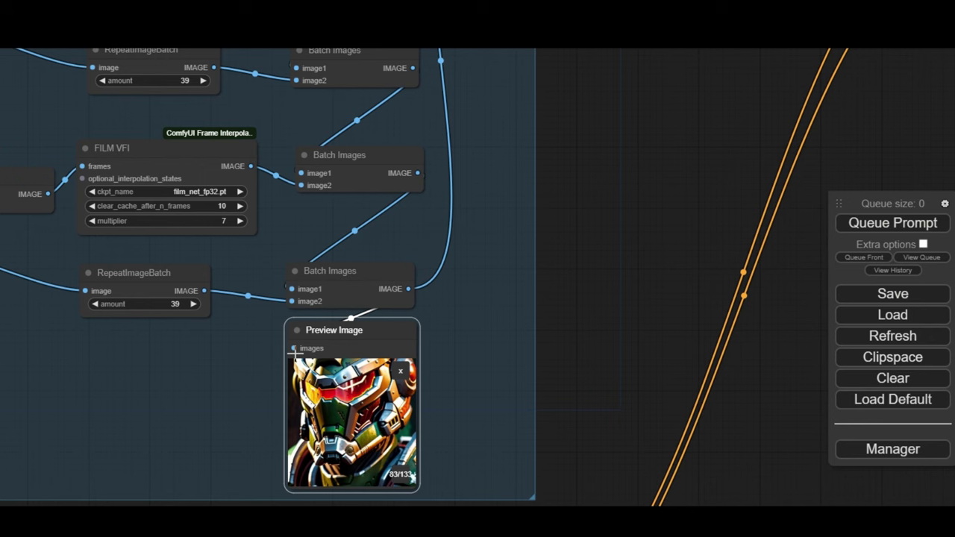
key("Right")
key("Right")
key("Right")
key("Right")
key("Right")
key("Right")
key("Right")
key("Right")
key("Right")
key("Right")
key("Right")
key("Right")
key("Right")
key("Right")
key("Right")
key("Right")
key("Right")
key("Right")
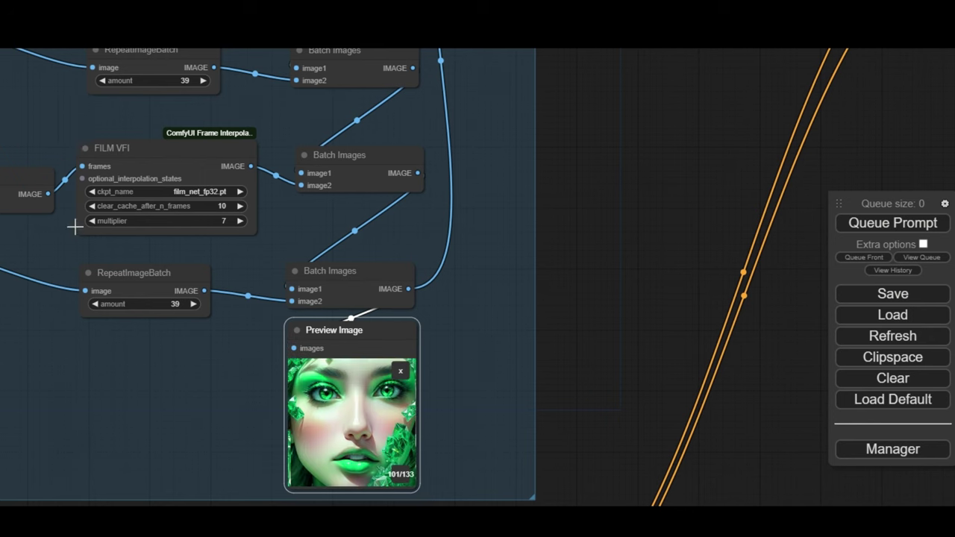
scroll(141, 141, "down", 3)
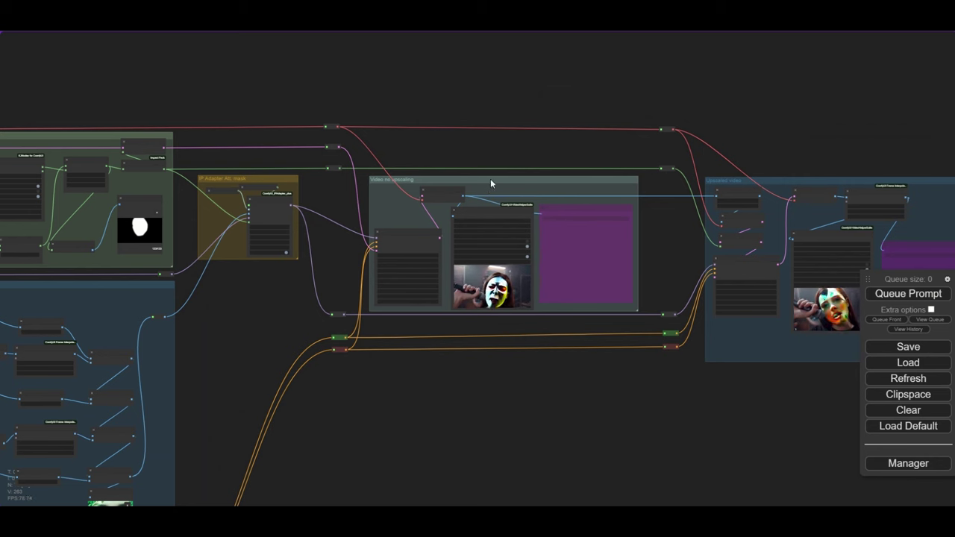
- Bypass the Video no upscaling and Upscaled video groups
right_click(491, 184)
left_click(513, 286)
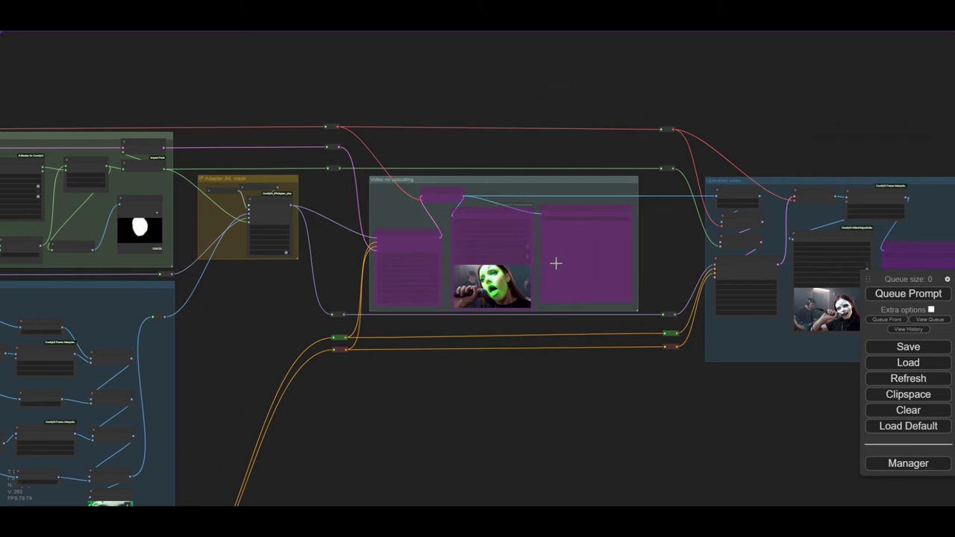
right_click(783, 179)
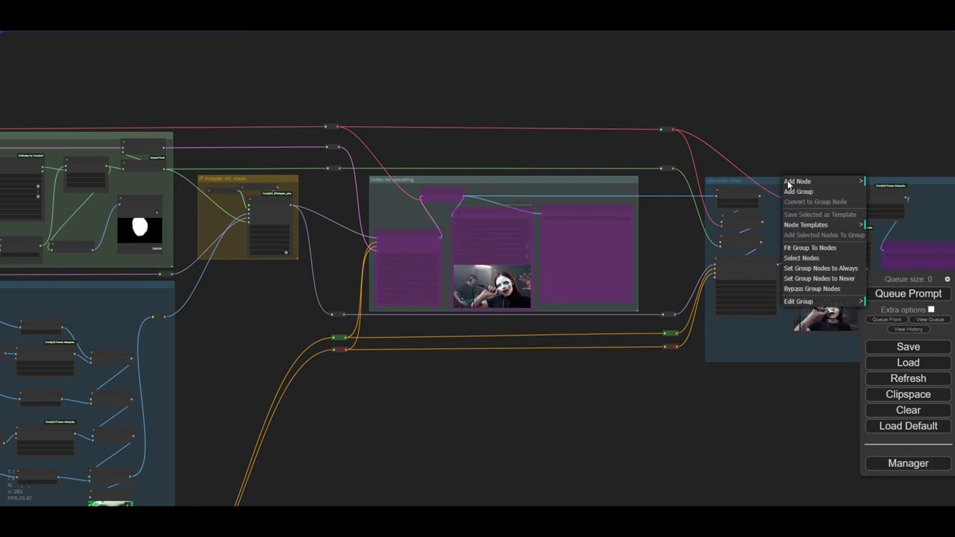
left_click(810, 290)
- Bypass the Face morphing and Face mask groups, then zoom into Inputs and models
scroll(650, 330, "down", 3)
left_click_drag(650, 330, 704, 303)
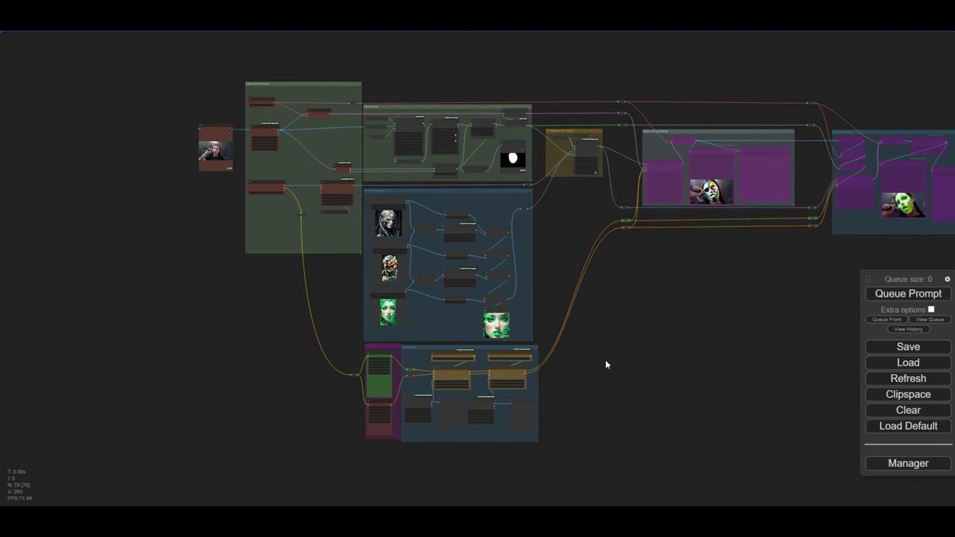
left_click_drag(605, 364, 671, 334)
scroll(525, 270, "up", 5)
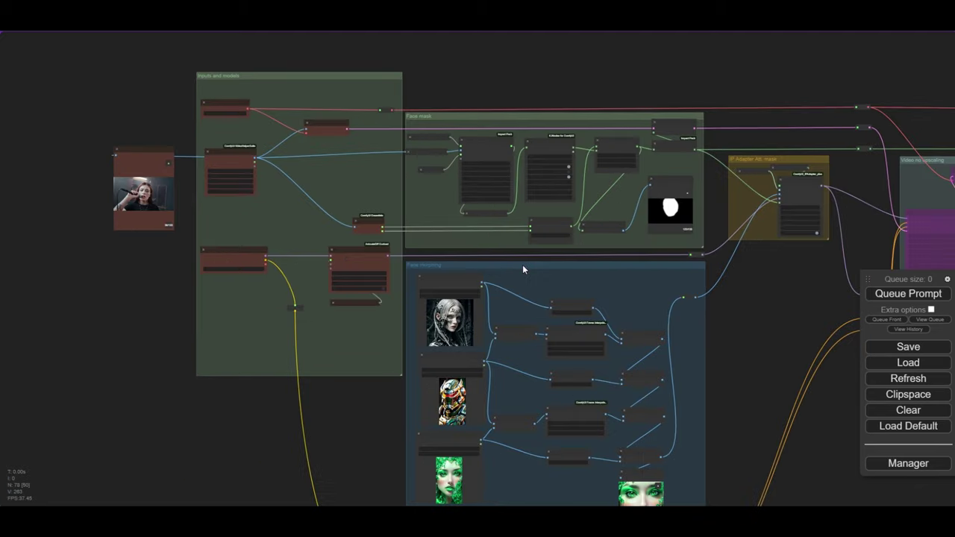
right_click(523, 270)
left_click(550, 362)
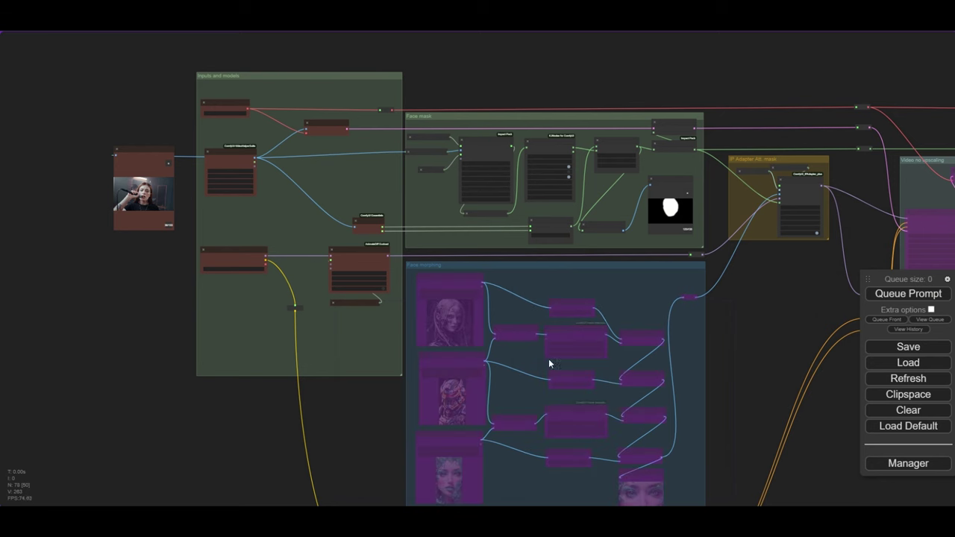
right_click(510, 117)
left_click(540, 215)
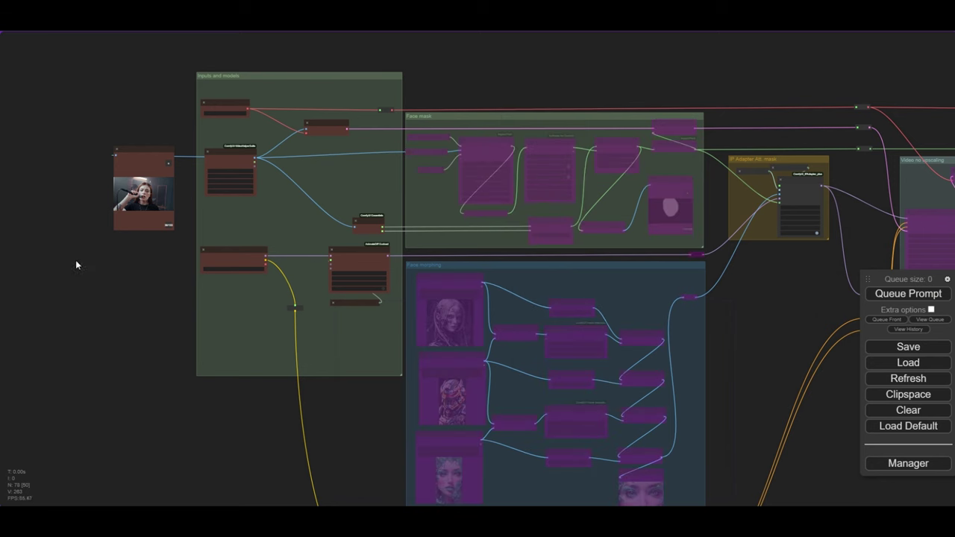
left_click_drag(75, 260, 213, 331)
scroll(310, 186, "up", 6)
left_click_drag(262, 150, 205, 127)
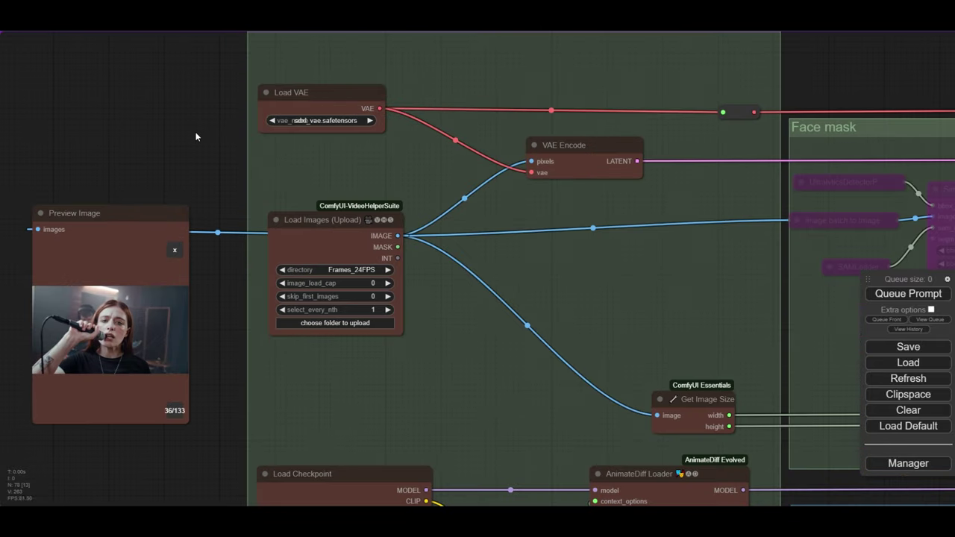
- Set the Load VAE node to sdxl_vae.safetensors
scroll(179, 120, "down", 2)
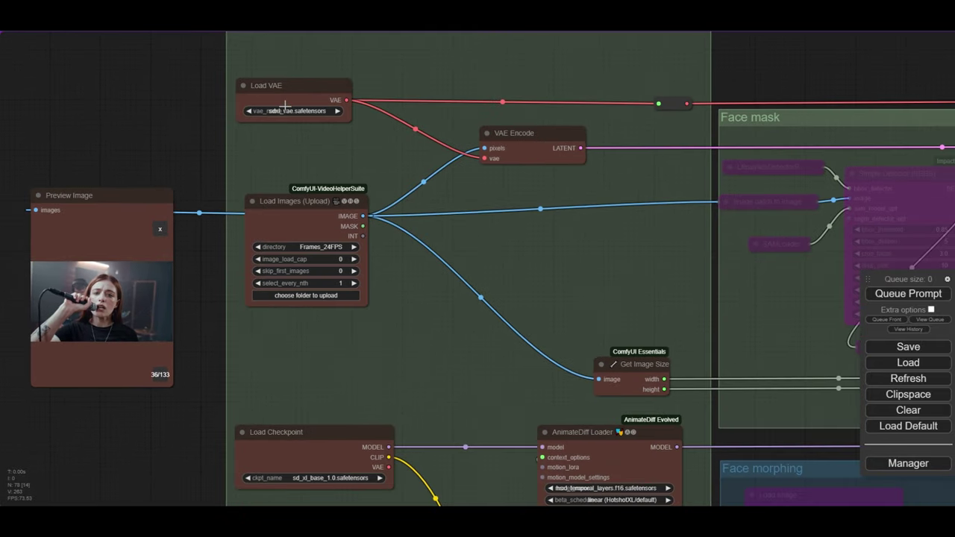
left_click(299, 110)
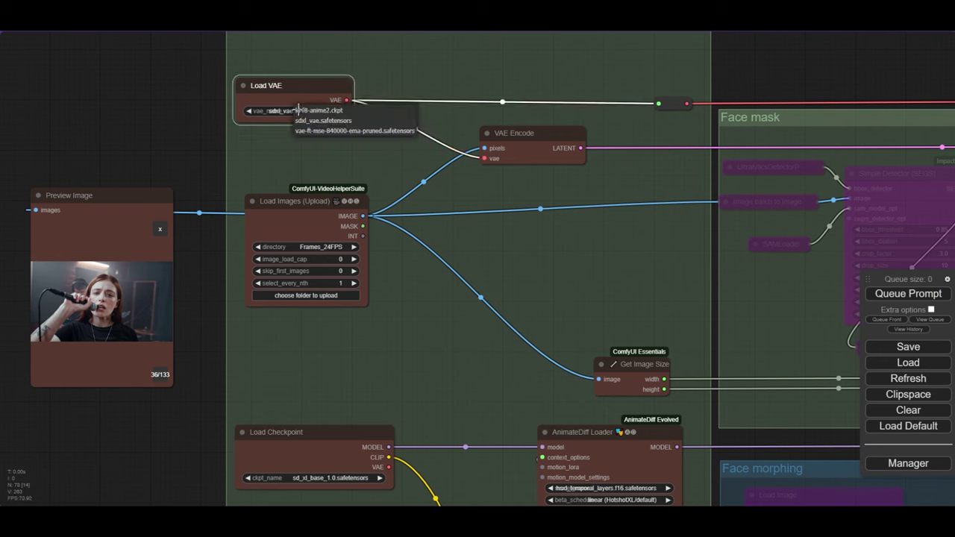
left_click(344, 121)
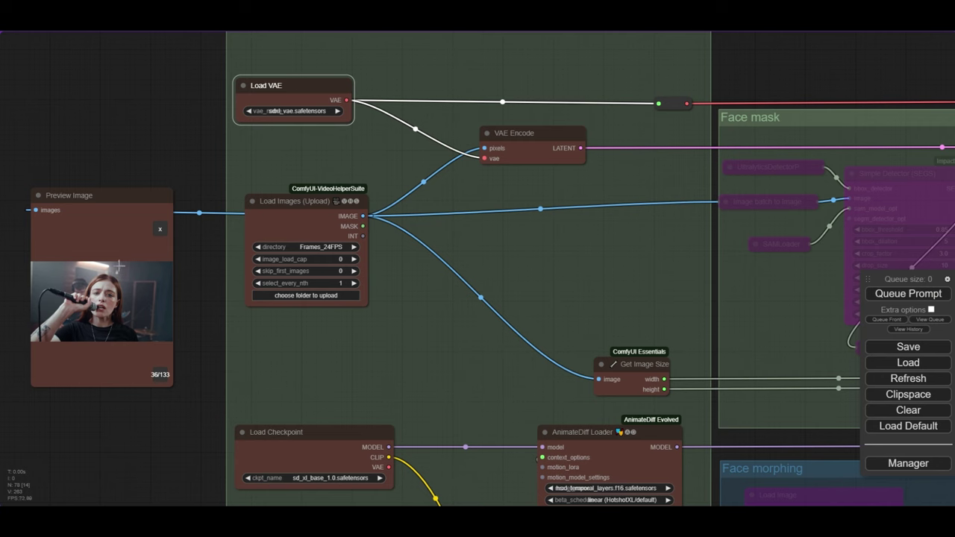
- Add an Upscale Image (ImageScale) node, found by searching 'scale', beside the frame loader
double_click(456, 183)
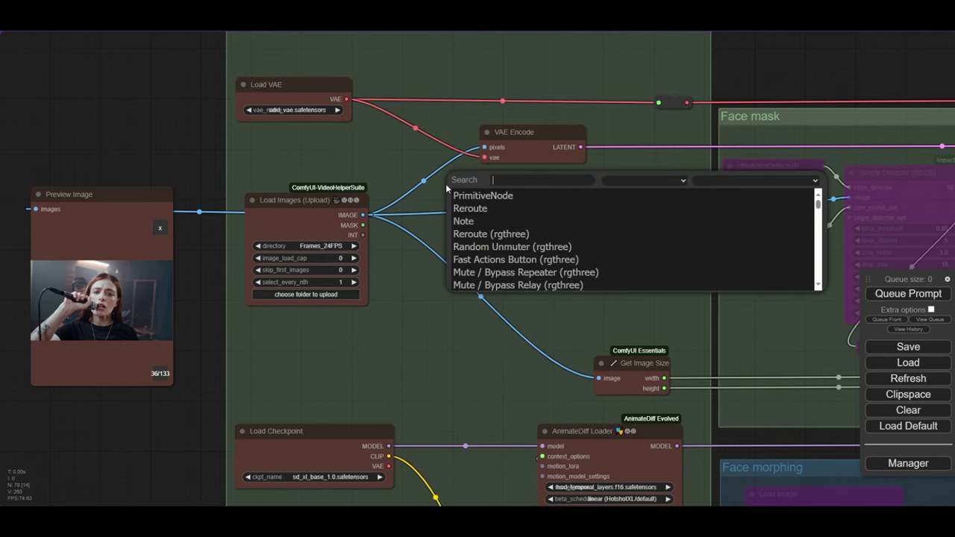
left_click(433, 184)
double_click(451, 188)
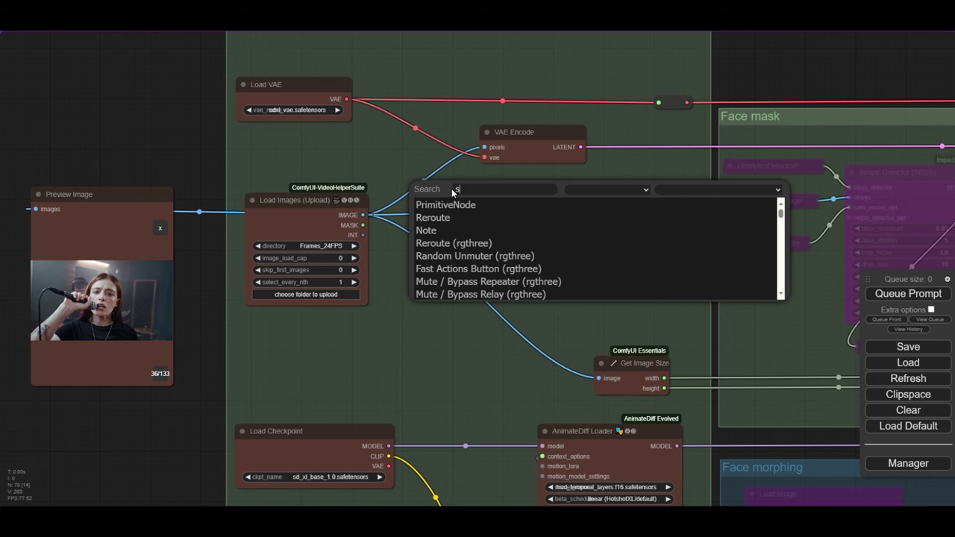
type("scale")
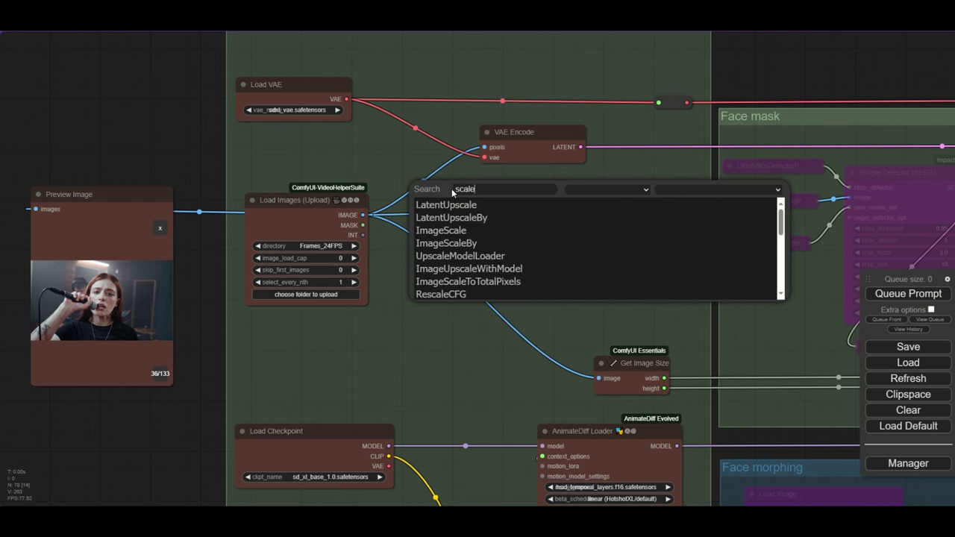
left_click(477, 235)
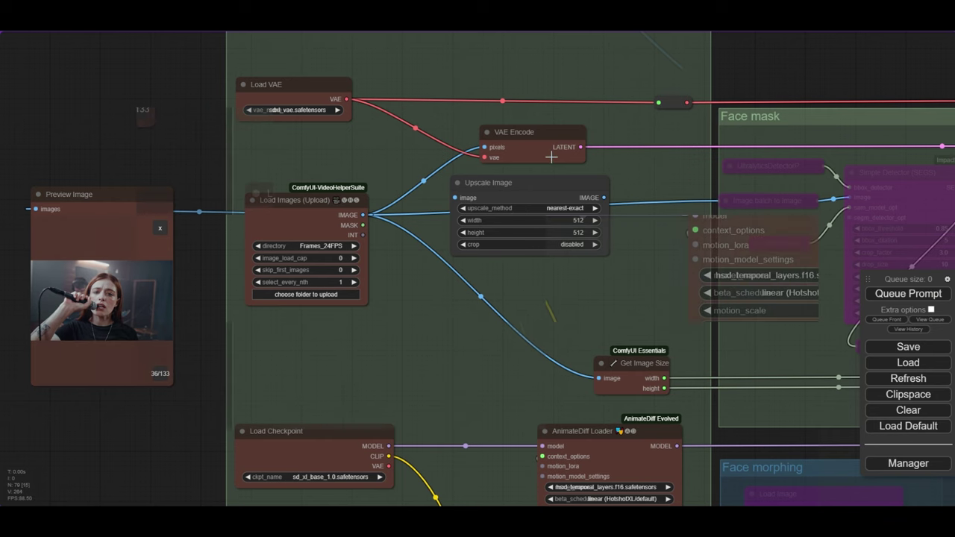
scroll(388, 276, "up", 2)
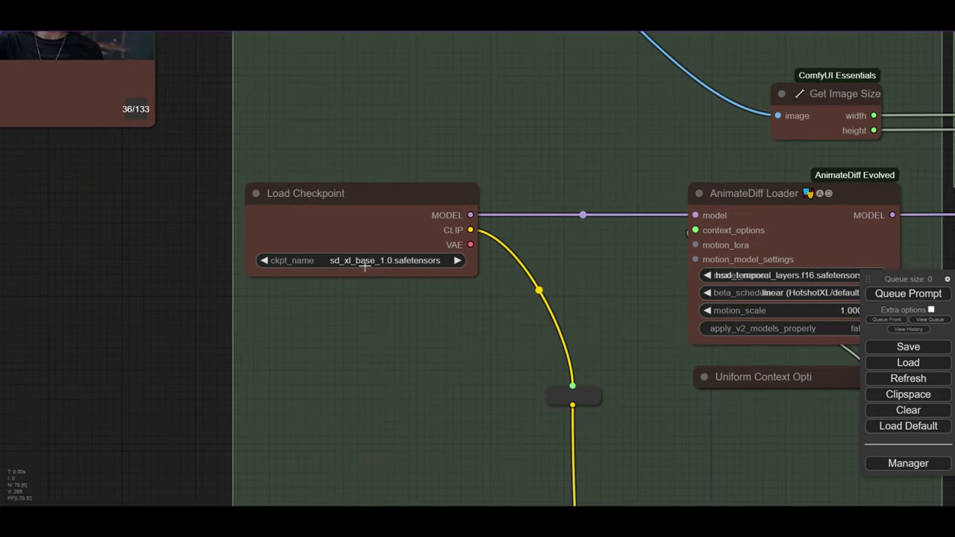
left_click(377, 261)
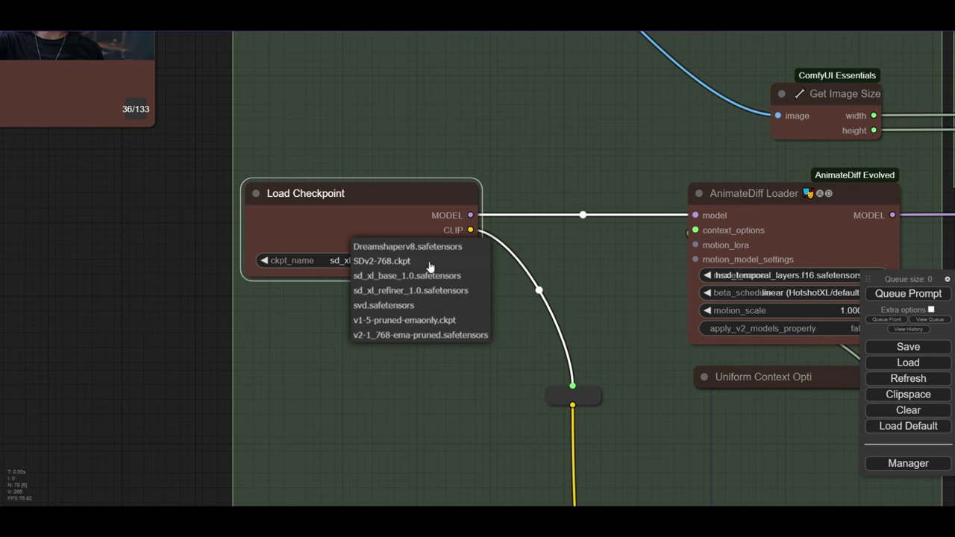
- Use sd_xl_base_1.0 with the hsxl_temporal_layers motion model and linear (HotshotXL/default) schedule
left_click(434, 276)
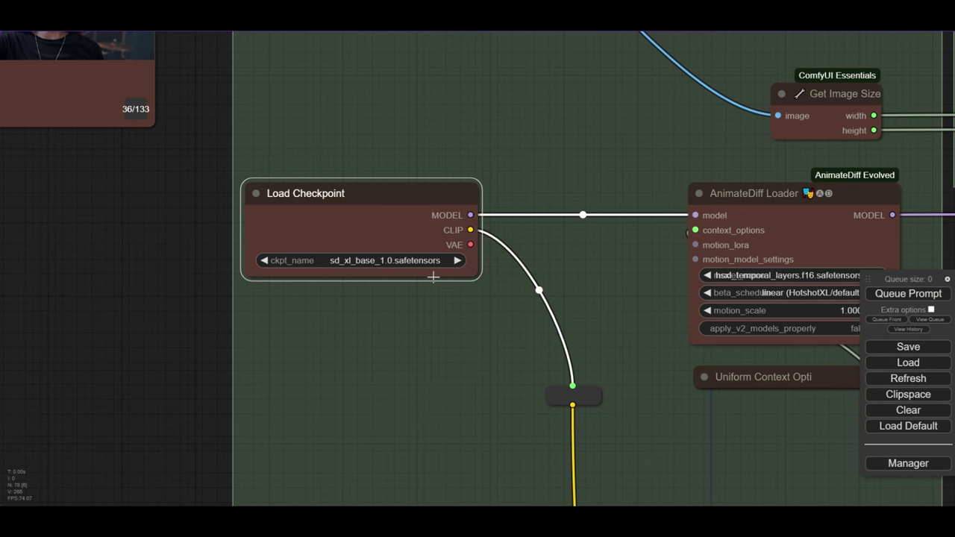
scroll(436, 275, "down", 5)
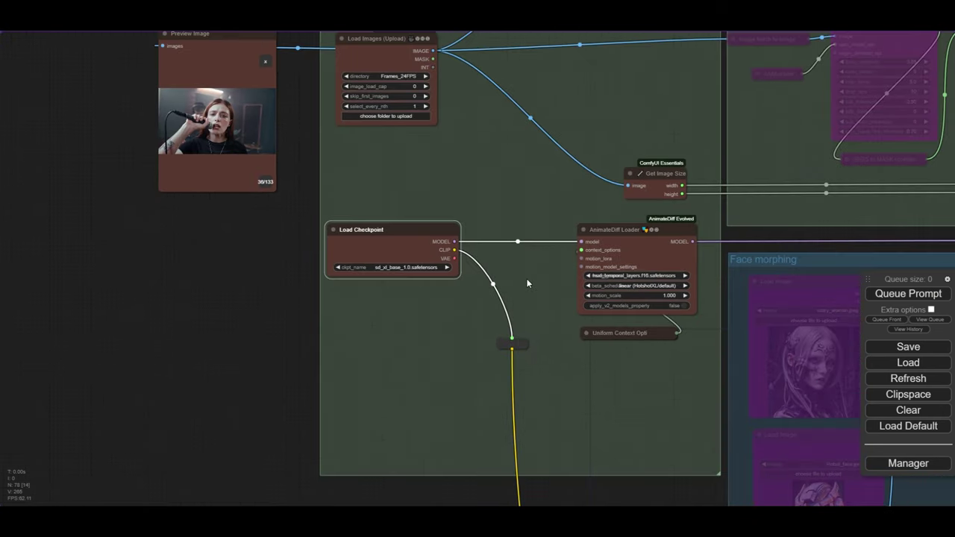
left_click_drag(527, 279, 435, 286)
scroll(433, 283, "up", 7)
scroll(544, 239, "up", 2)
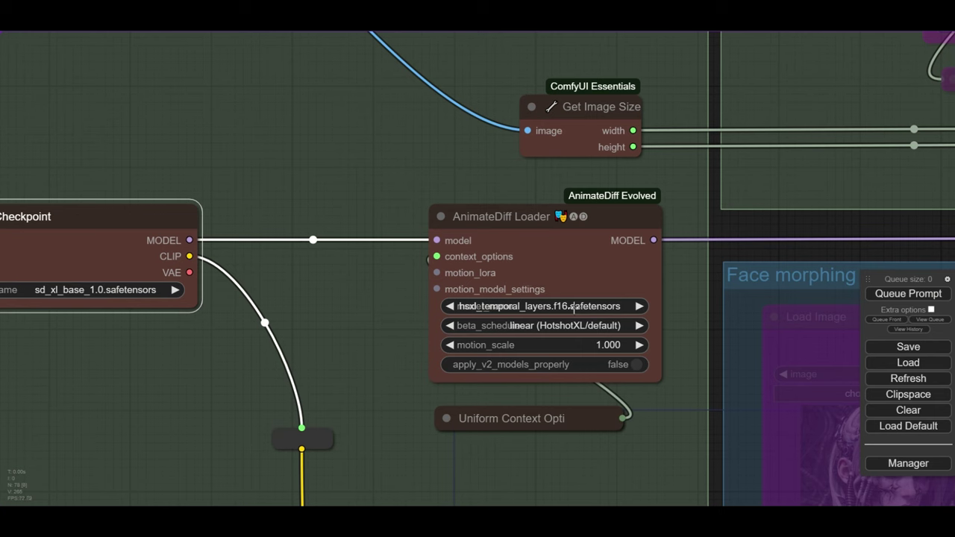
left_click(550, 306)
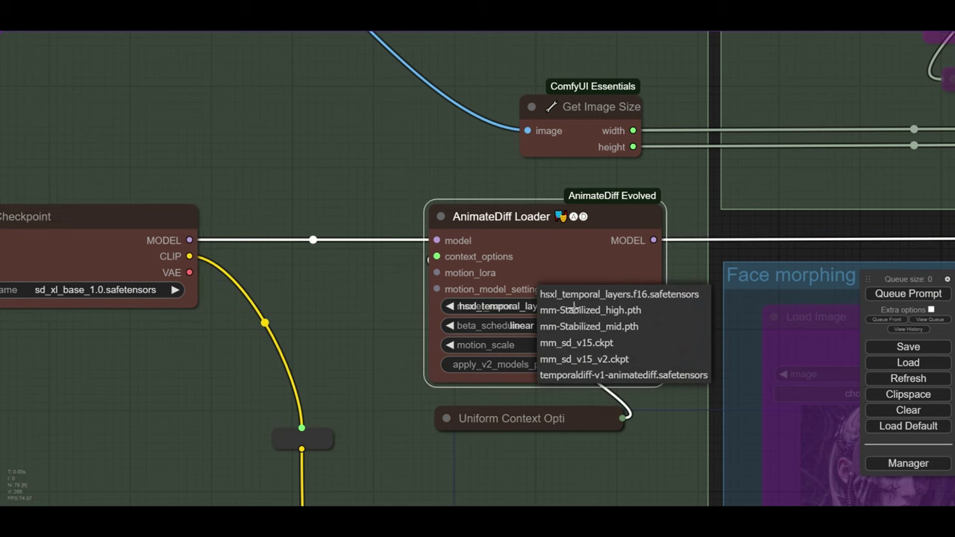
left_click(612, 299)
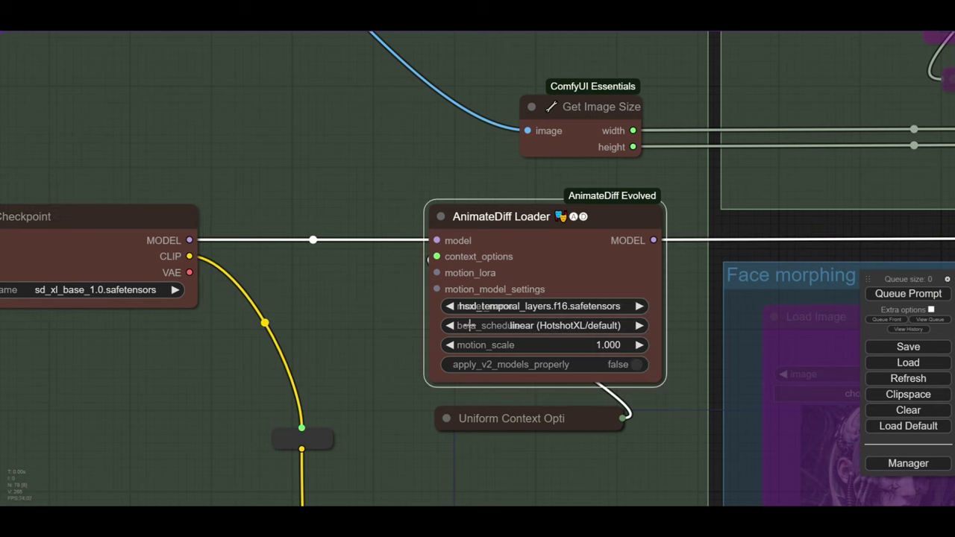
scroll(470, 325, "up", 1)
left_click(570, 326)
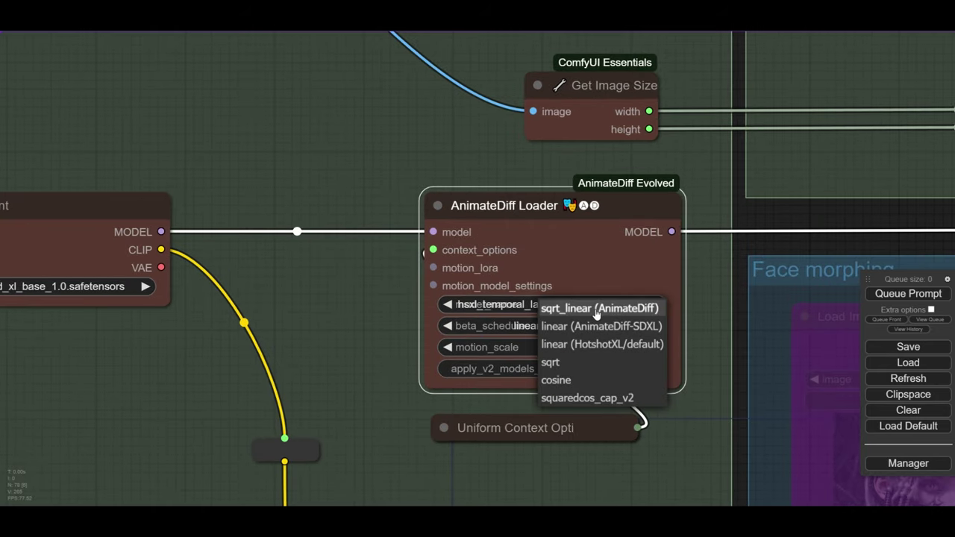
left_click(607, 345)
- Expand the Uniform Context Options node
scroll(578, 373, "down", 3)
left_click_drag(512, 431, 544, 279)
left_click(532, 272)
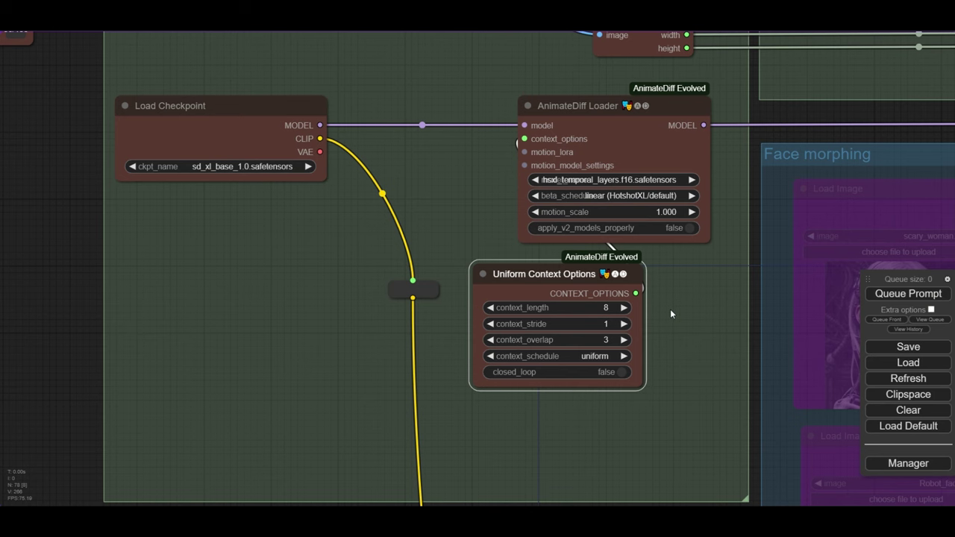
scroll(593, 330, "up", 1)
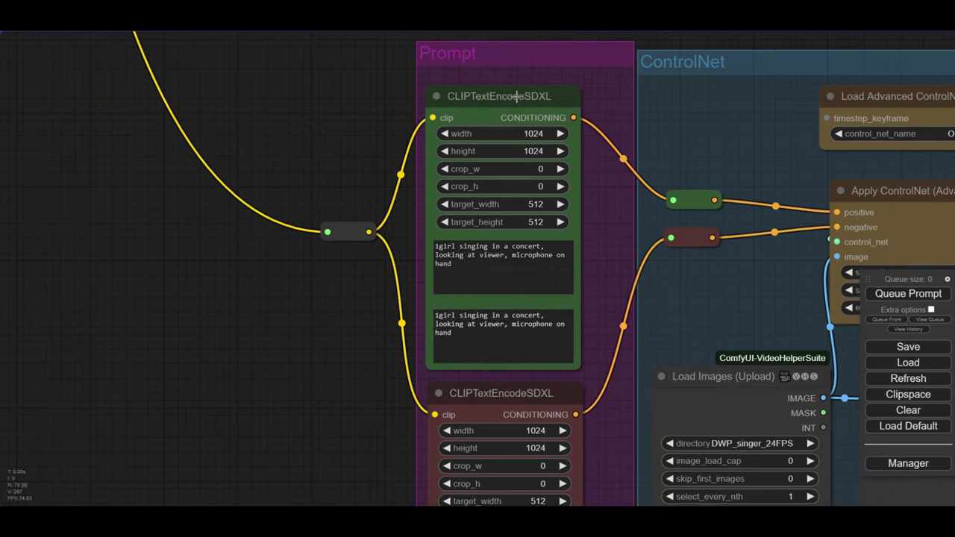
triple_click(467, 267)
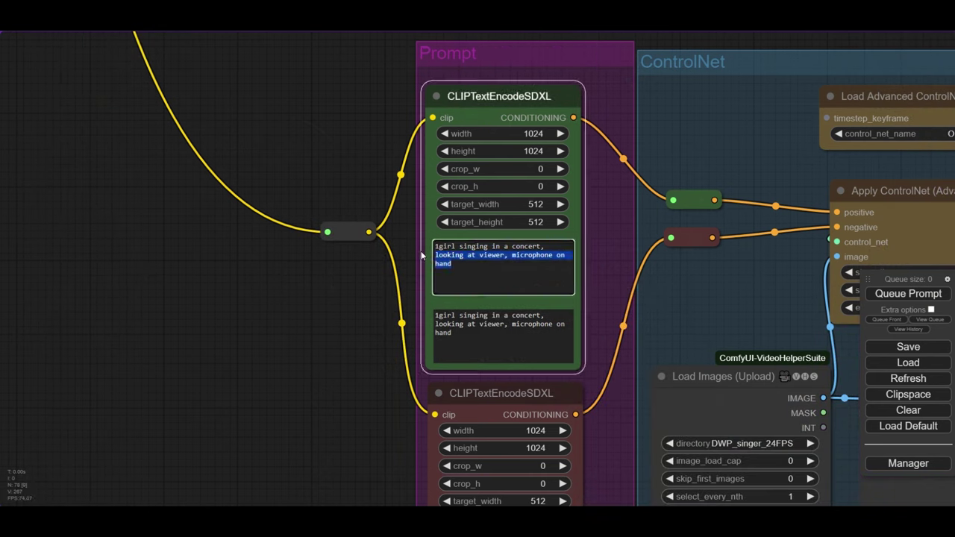
left_click_drag(468, 263, 422, 243)
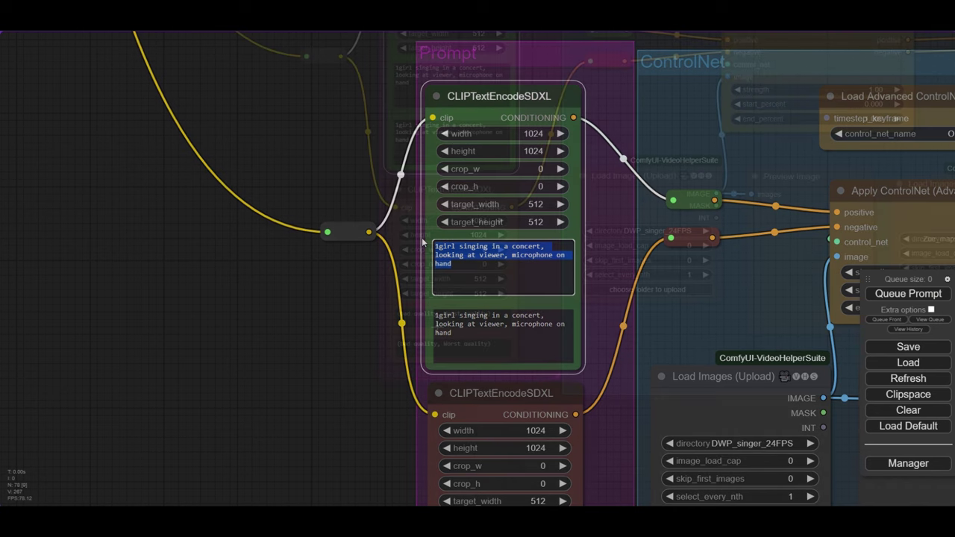
left_click_drag(417, 477, 358, 306)
scroll(358, 306, "up", 2)
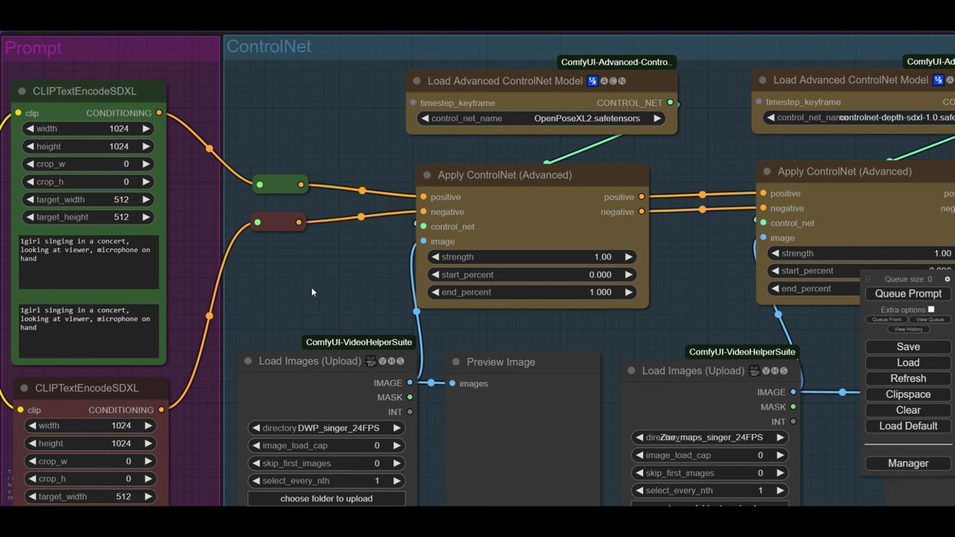
- Point the pose frame loader at the DWP_singer_24FPS image folder
left_click_drag(312, 292, 312, 235)
left_click(330, 370)
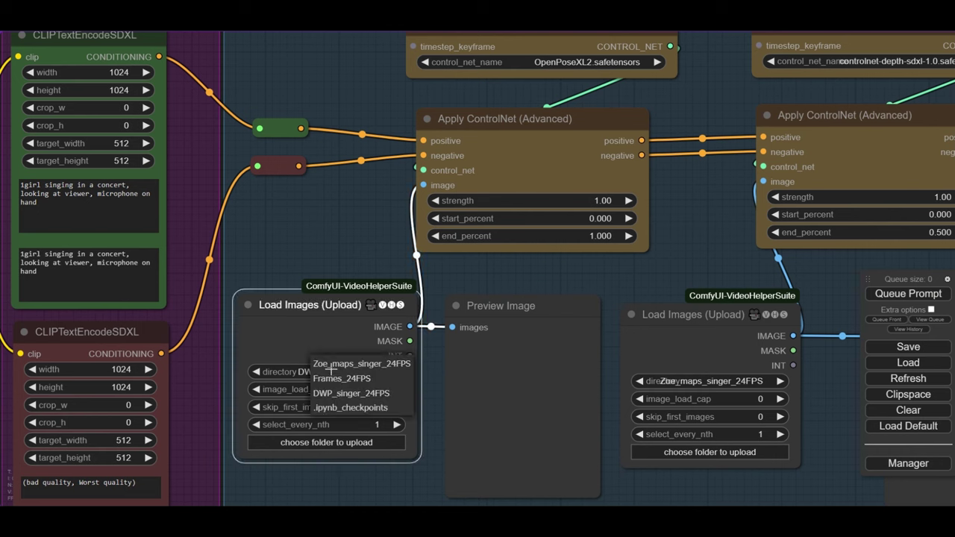
left_click(366, 395)
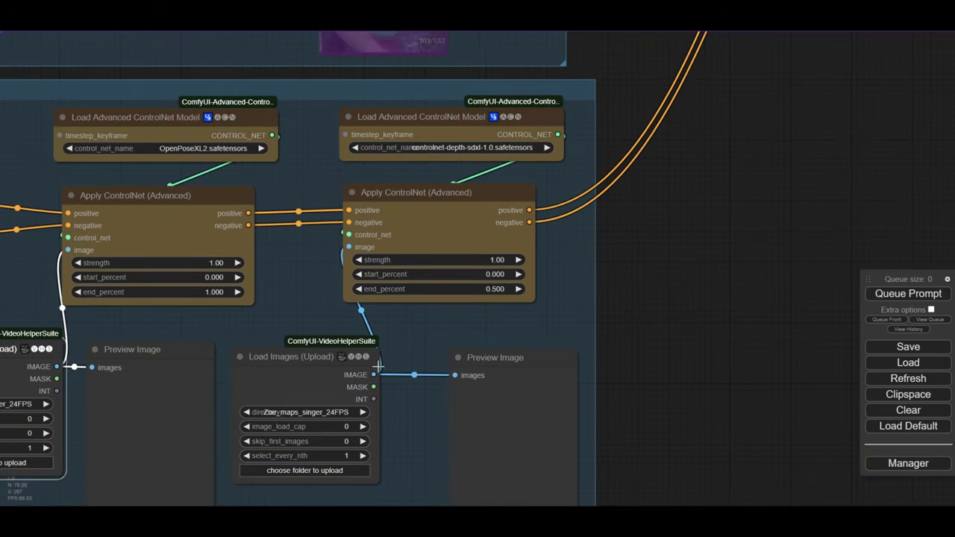
- Select controlnet-depth-sdxl-1.0.safetensors for the second ControlNet, keeping end_percent 0.500
left_click(473, 147)
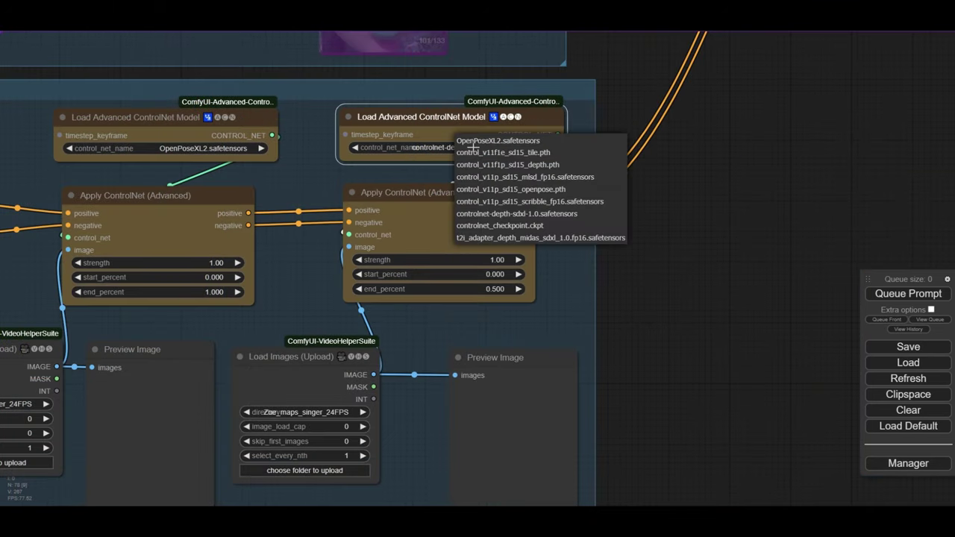
left_click(540, 213)
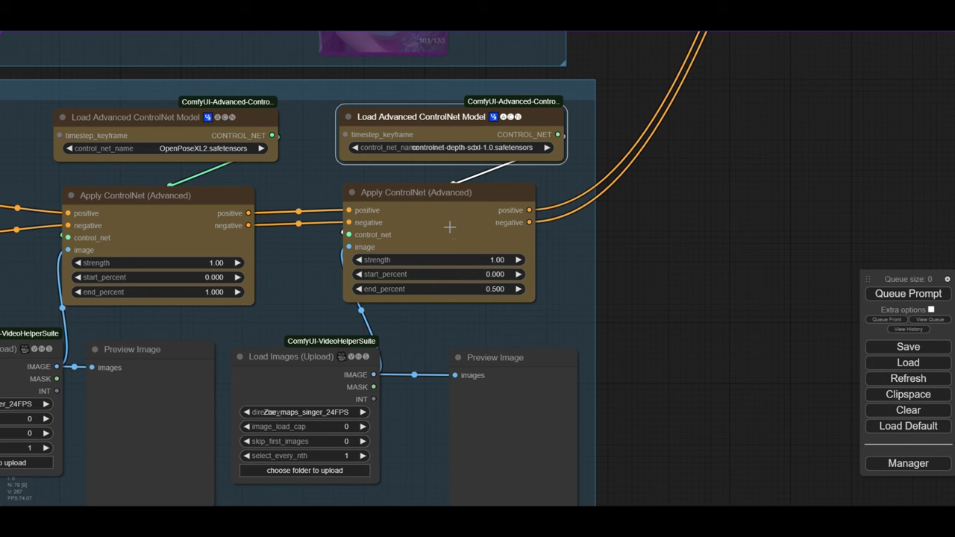
left_click(474, 144)
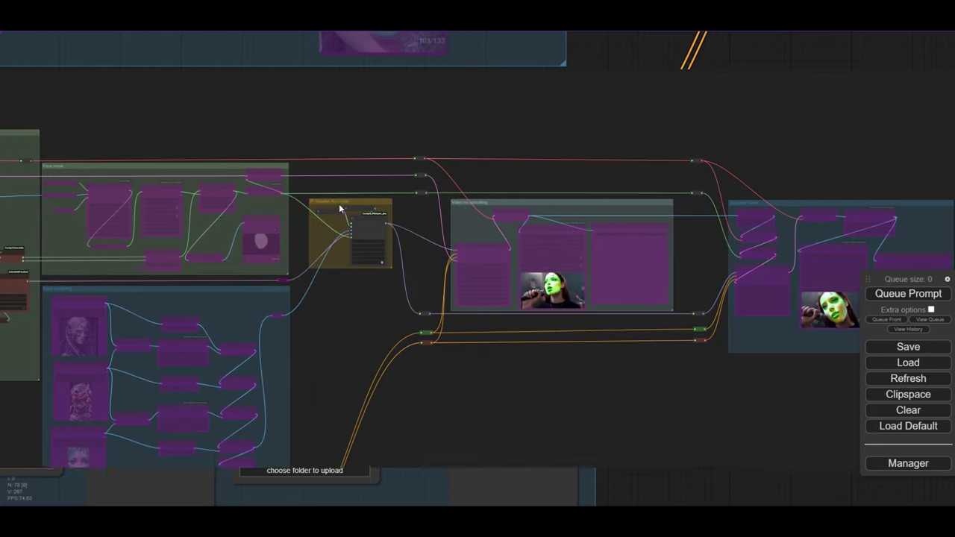
- Bypass the IP Adapter group and set the Video no upscaling group back to Always
right_click(337, 198)
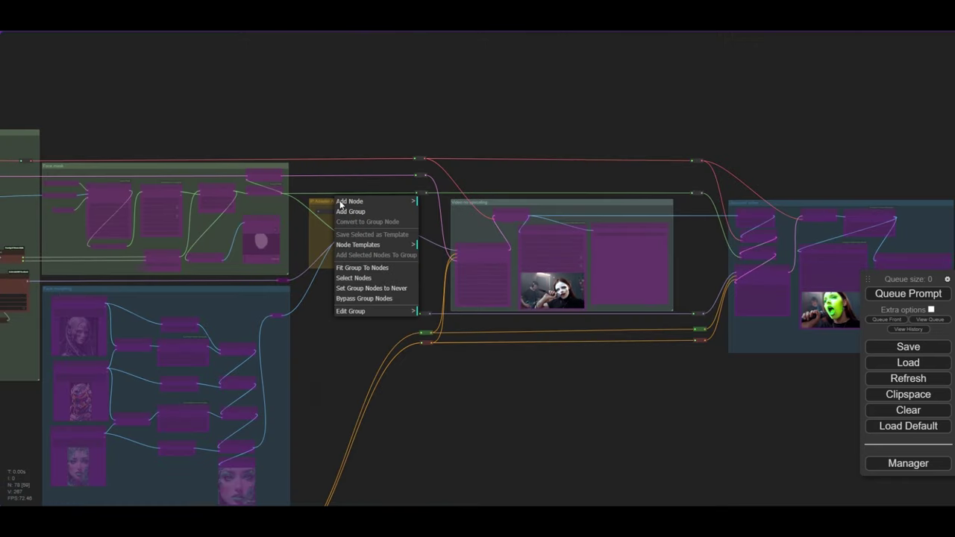
left_click(363, 298)
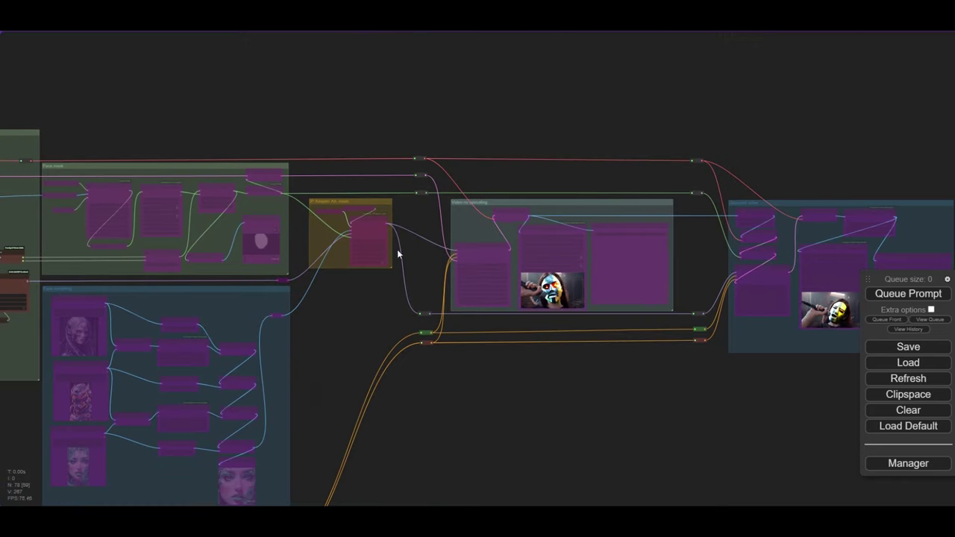
scroll(424, 221, "up", 5)
right_click(442, 204)
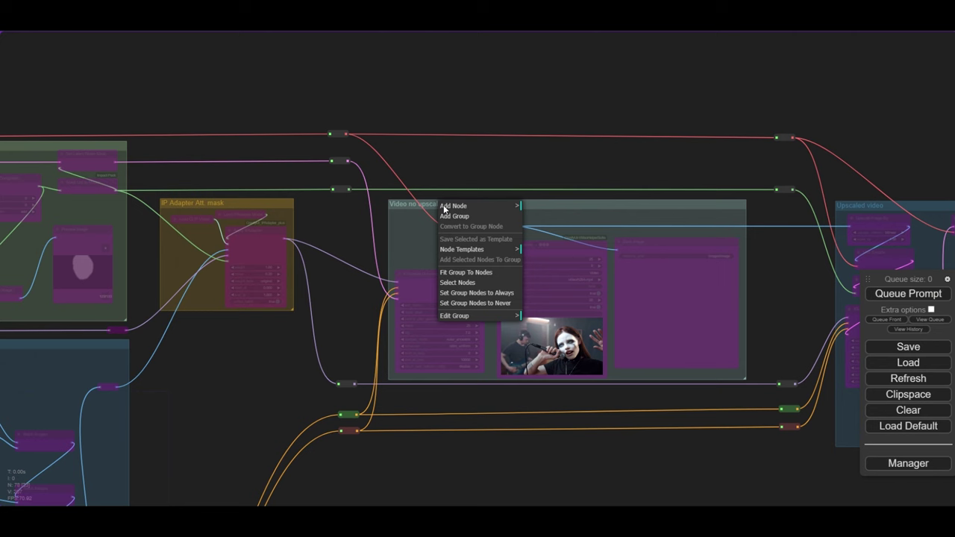
left_click(496, 294)
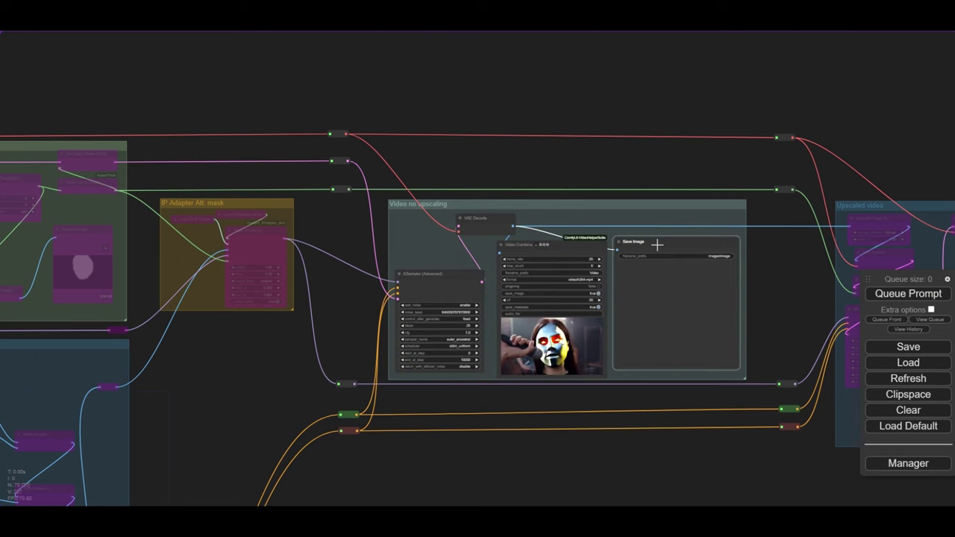
- Cap the frame loader's image_load_cap at 16 frames
scroll(534, 392, "down", 3)
scroll(589, 376, "down", 3)
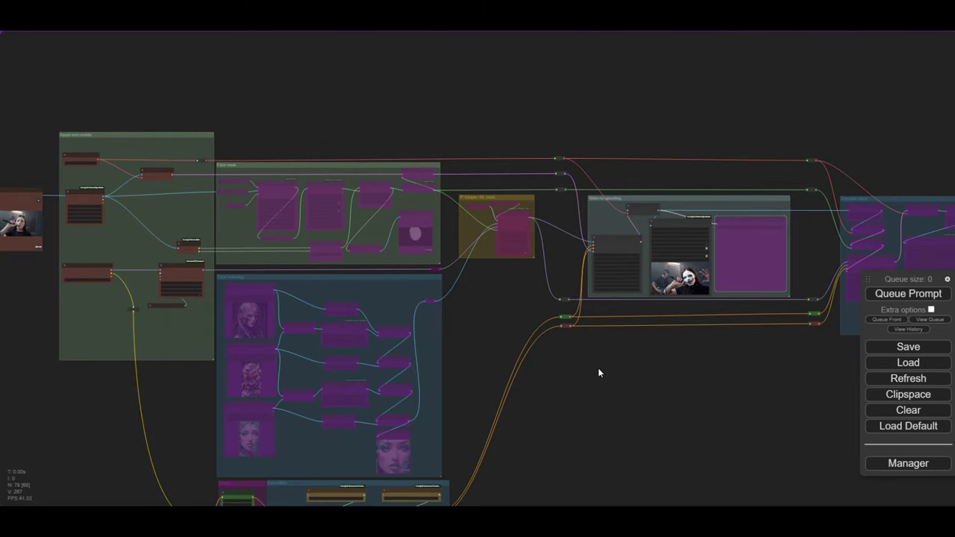
scroll(341, 324, "up", 5)
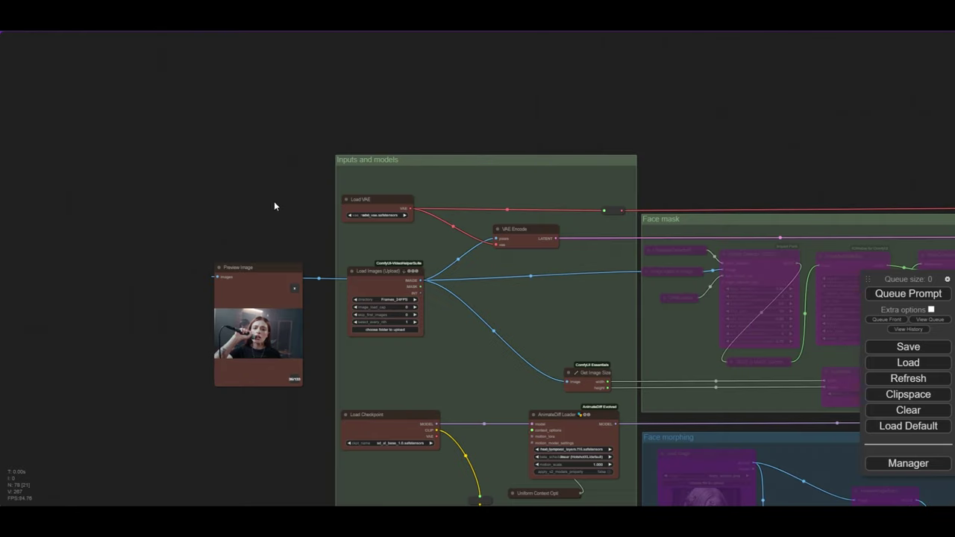
scroll(331, 298, "up", 5)
left_click(433, 235)
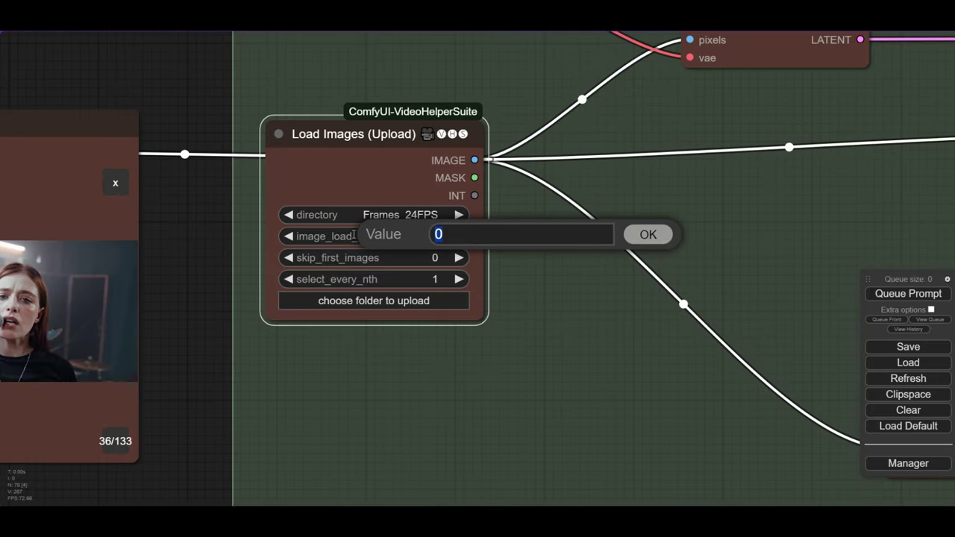
type("16")
key("Return")
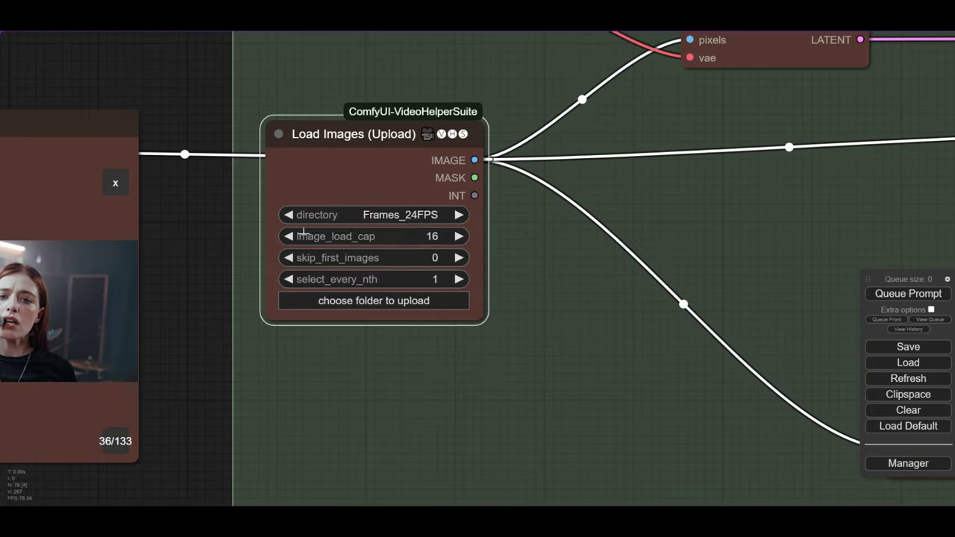
scroll(369, 332, "down", 1)
scroll(369, 332, "down", 3)
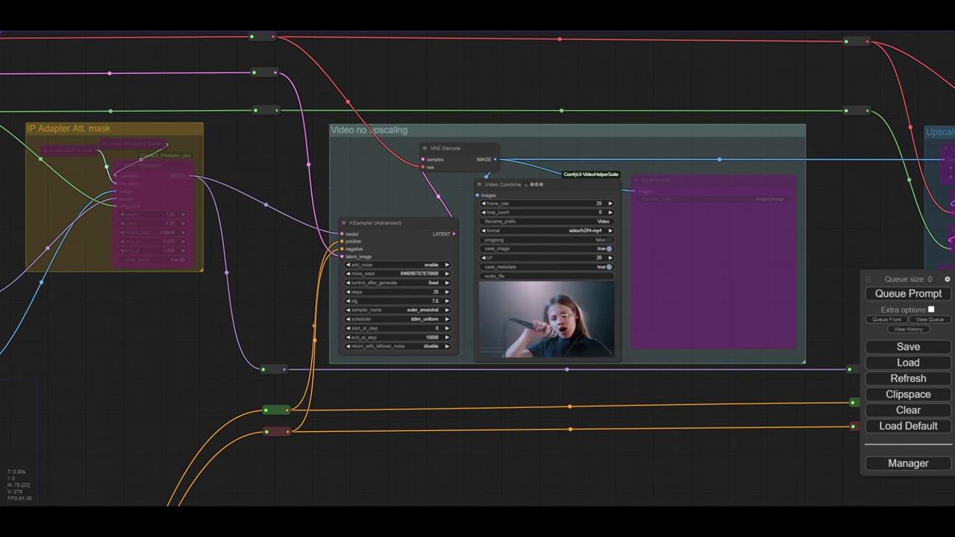
scroll(566, 315, "up", 8)
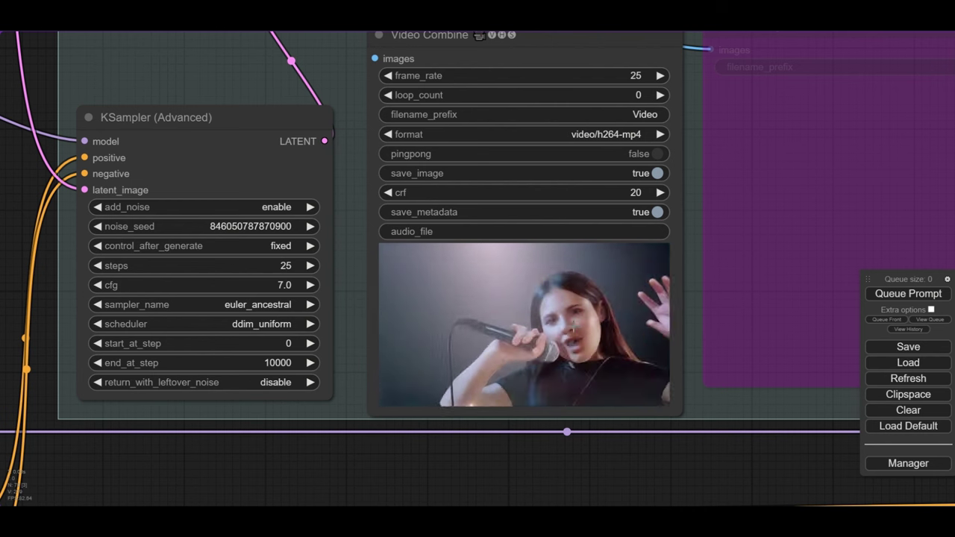
scroll(564, 335, "up", 3)
scroll(565, 335, "down", 5)
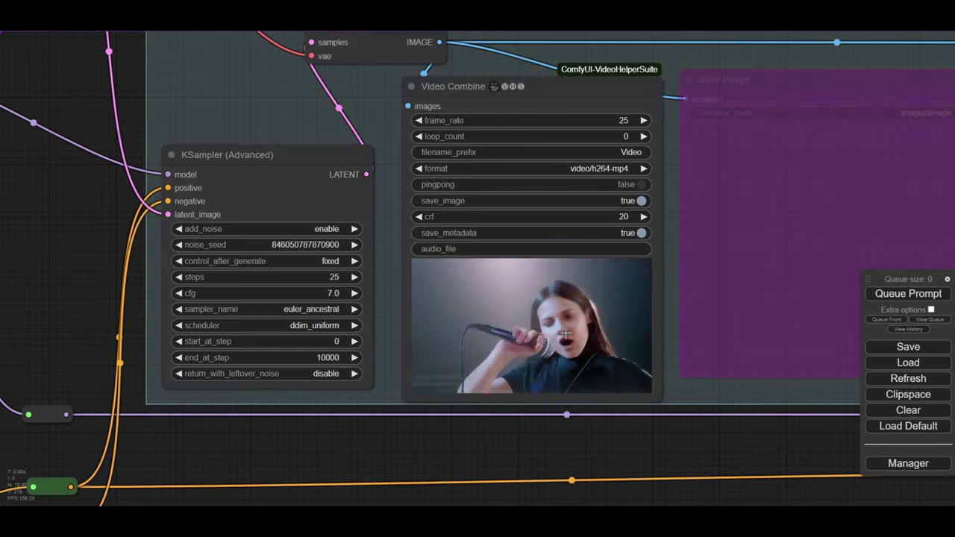
scroll(563, 334, "up", 5)
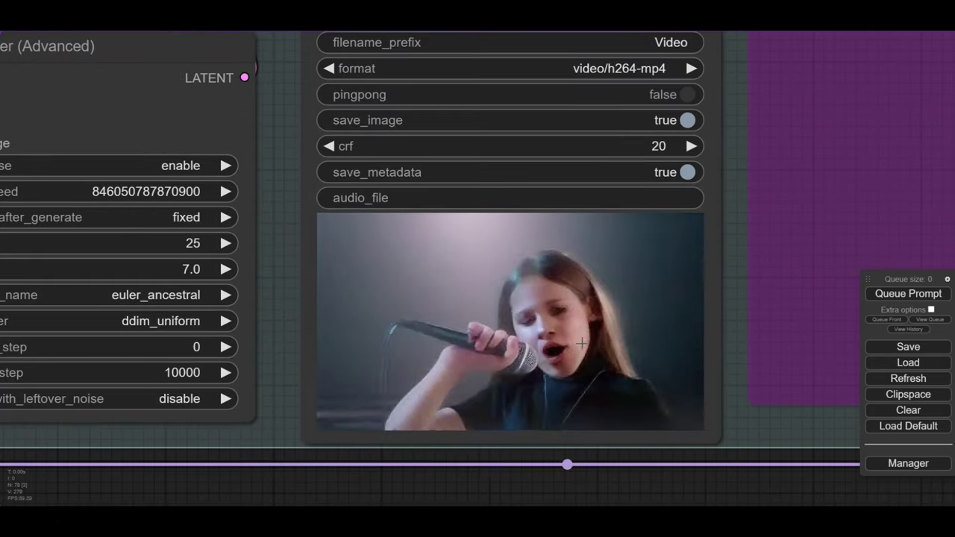
scroll(682, 309, "down", 5)
- Set the IP Adapter Att. mask group's nodes back to Always
right_click(291, 165)
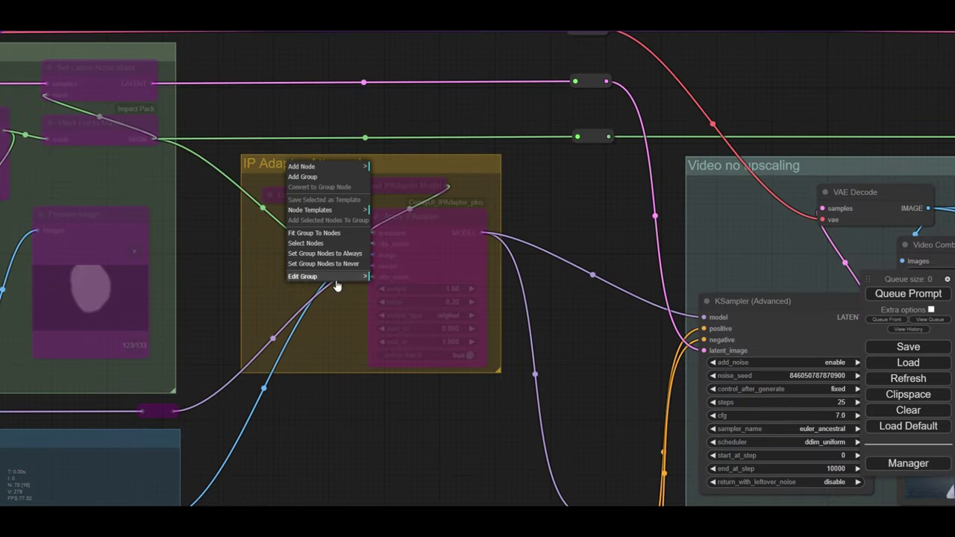
left_click(336, 260)
scroll(328, 254, "down", 2)
left_click_drag(323, 327, 434, 311)
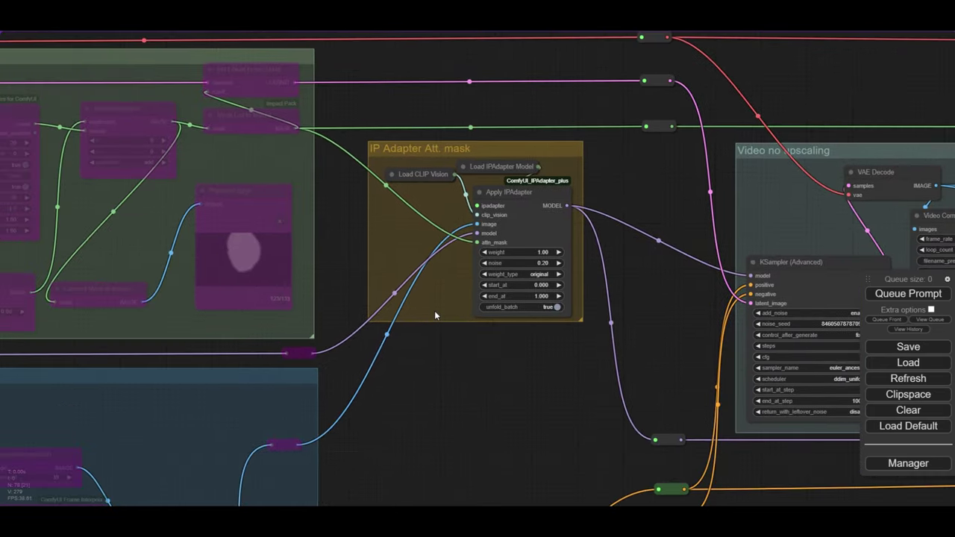
left_click_drag(359, 186, 390, 240)
scroll(390, 239, "up", 5)
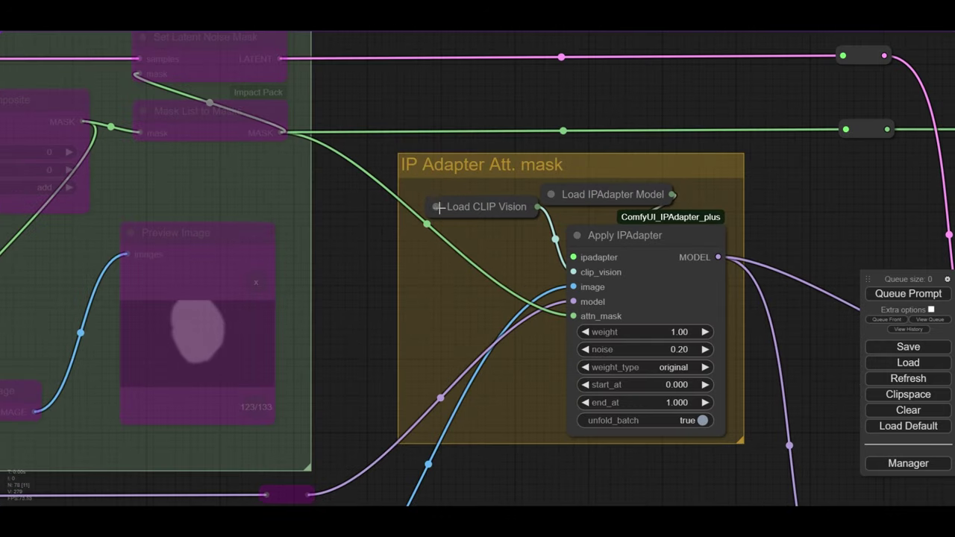
- Inspect Load CLIP Vision and Load IPAdapter Model (ip-adapter-plus_sdxl_vit-h.bin), then re-collapse both
left_click(440, 208)
left_click_drag(476, 209, 361, 222)
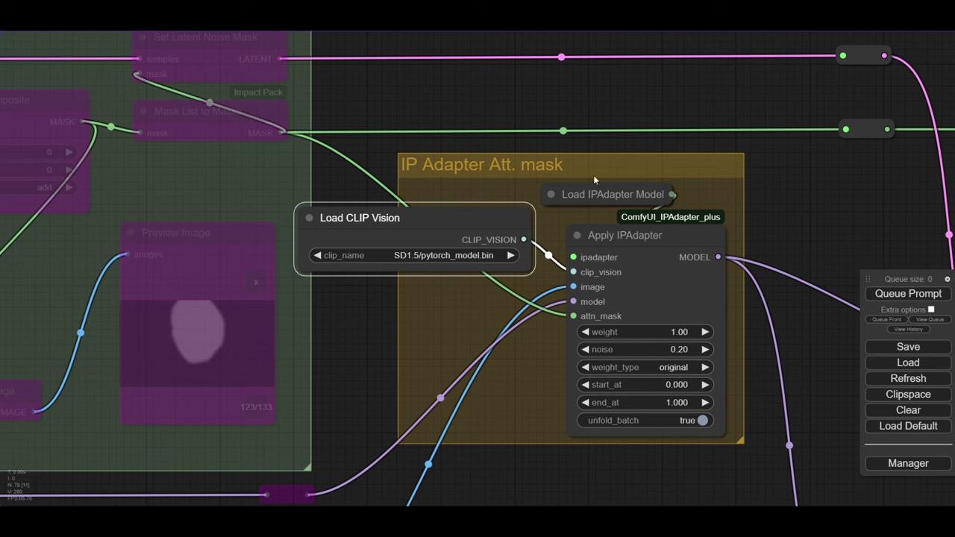
left_click(550, 194)
left_click_drag(620, 194, 437, 133)
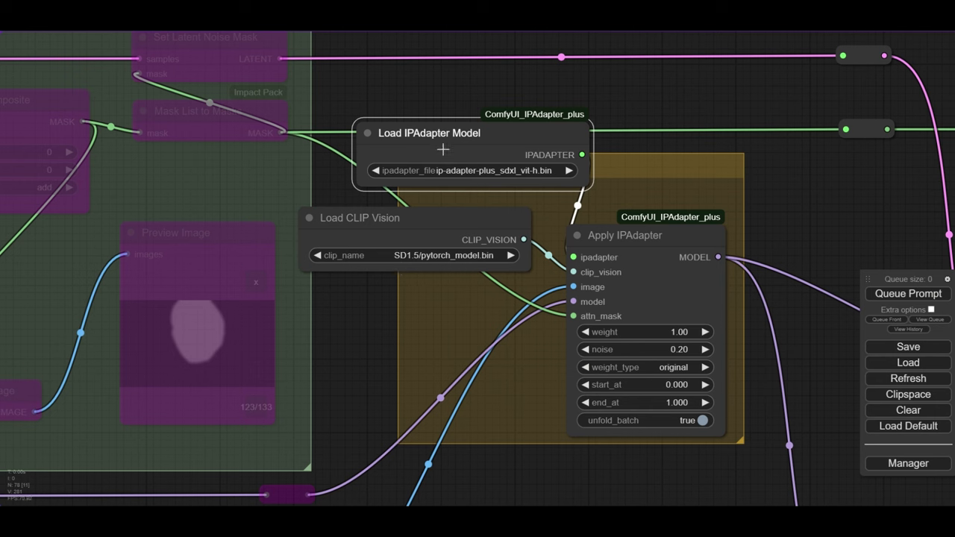
left_click(310, 218)
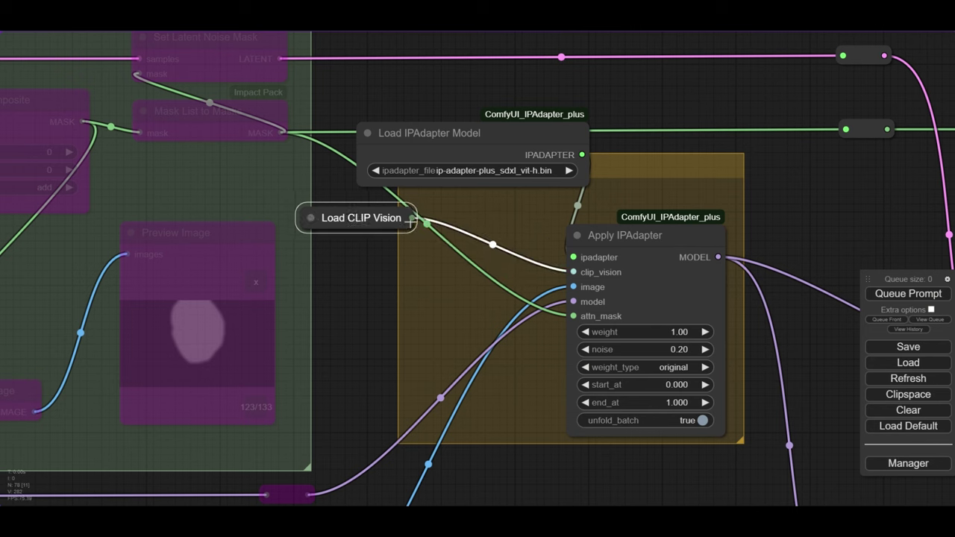
left_click_drag(310, 218, 457, 231)
left_click(368, 132)
left_click_drag(369, 133, 432, 187)
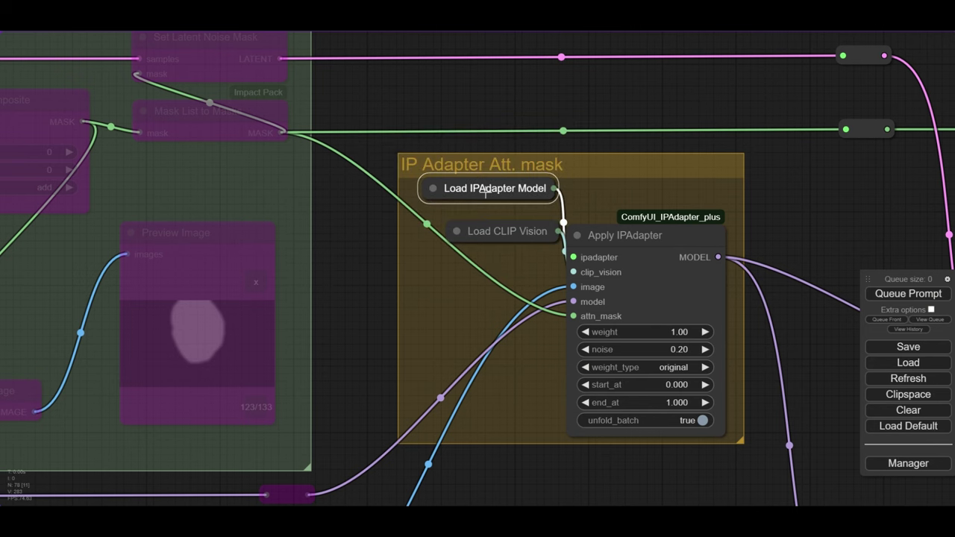
scroll(562, 440, "down", 2)
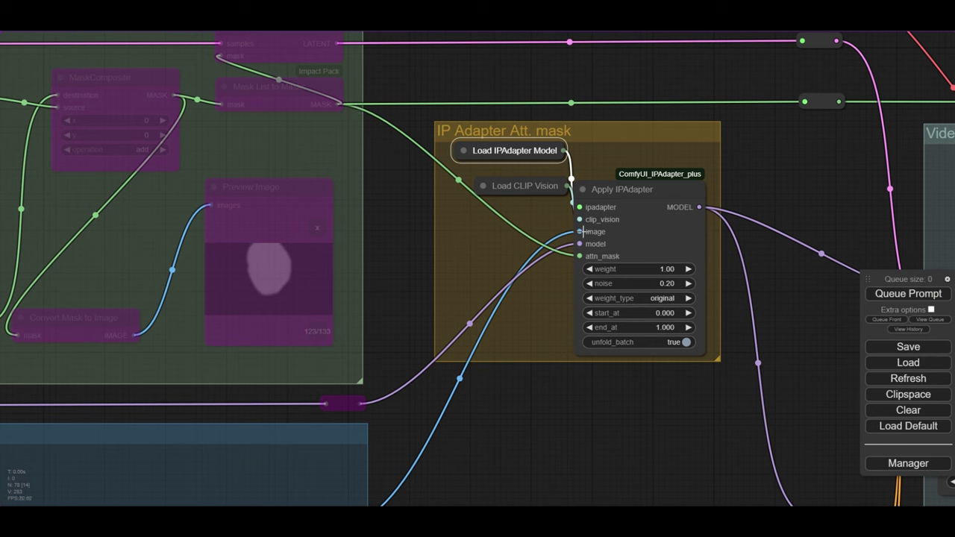
scroll(579, 231, "down", 5)
- Re-enable the scary_woman Load Image and RepeatImageBatch nodes with Ctrl+B
left_click(241, 249)
key("ctrl+b")
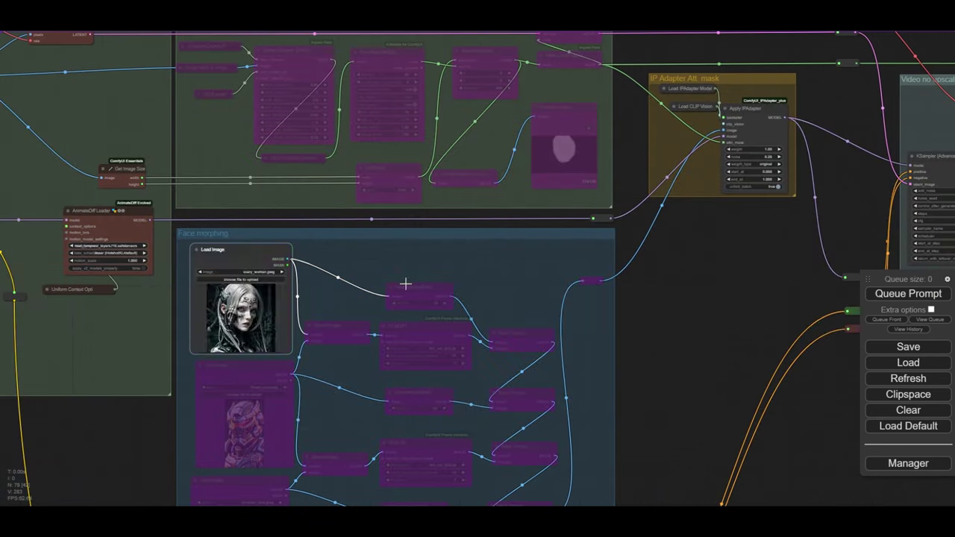
left_click(405, 284)
key("ctrl+b")
left_click(525, 333)
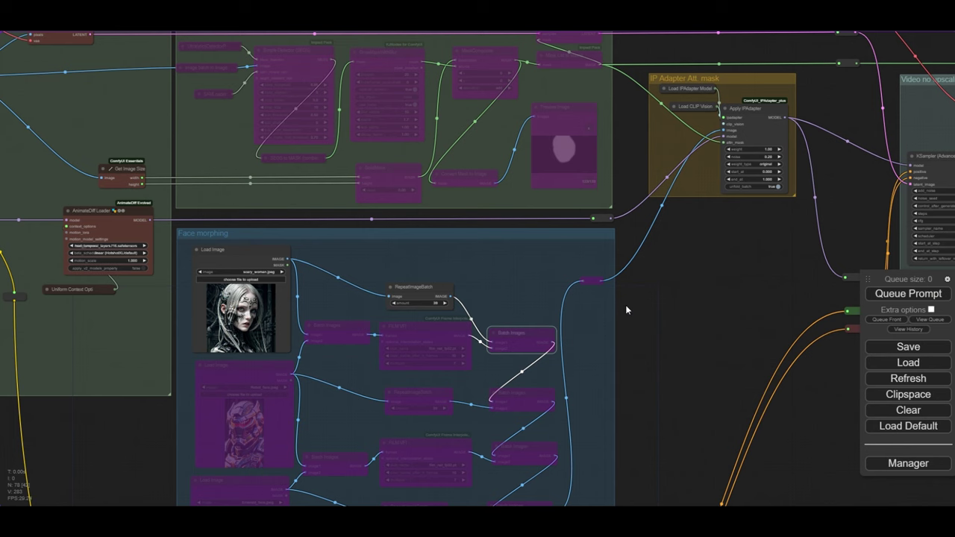
left_click(467, 297)
- Route RepeatImageBatch's IMAGE output through a reroute up toward the IP Adapter group
left_click_drag(448, 295, 550, 241)
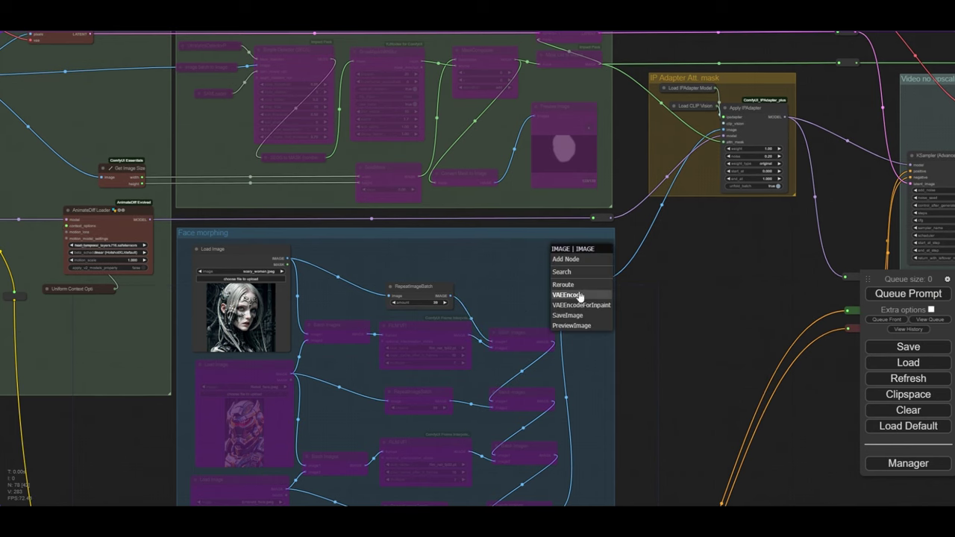
left_click(574, 293)
scroll(654, 274, "up", 4)
left_click_drag(539, 307, 664, 149)
scroll(674, 326, "down", 2)
left_click_drag(512, 345, 667, 327)
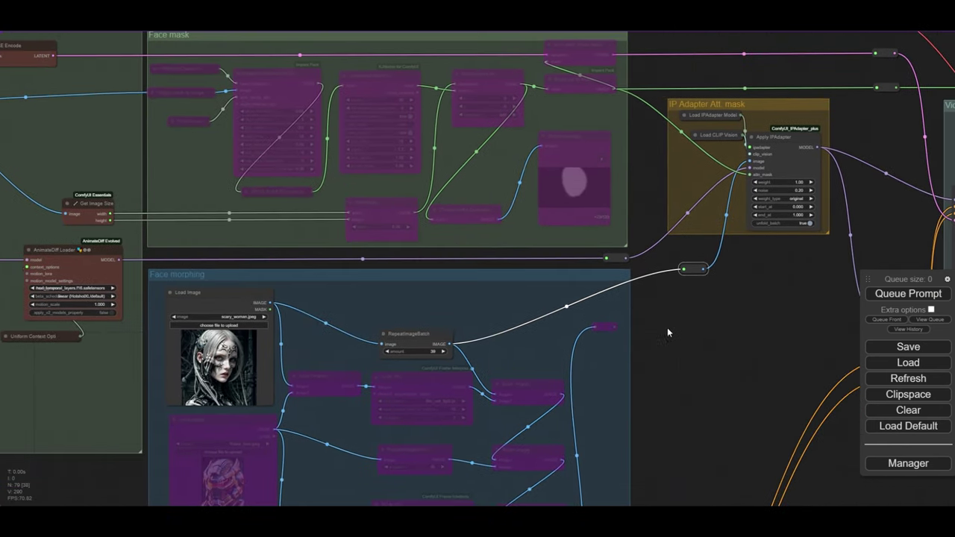
scroll(422, 366, "up", 5)
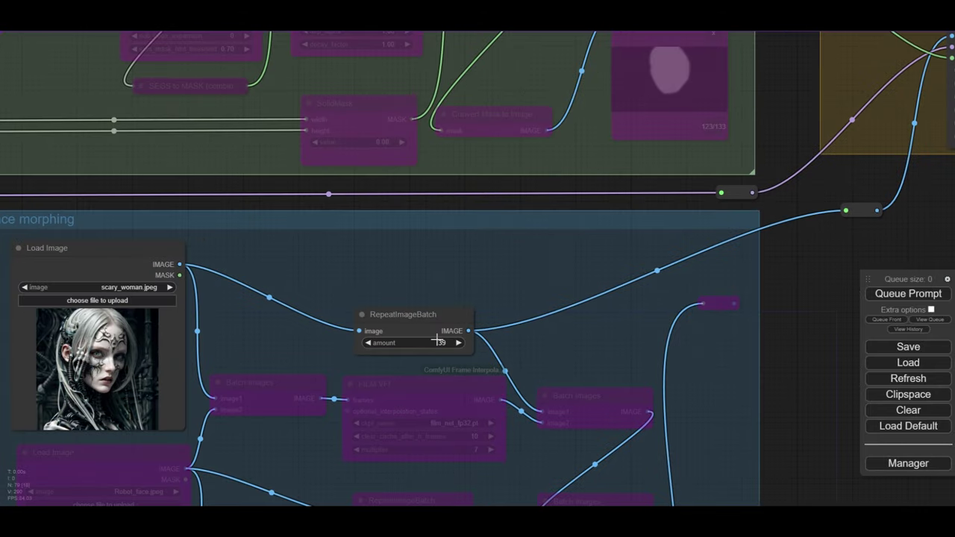
scroll(438, 341, "down", 1)
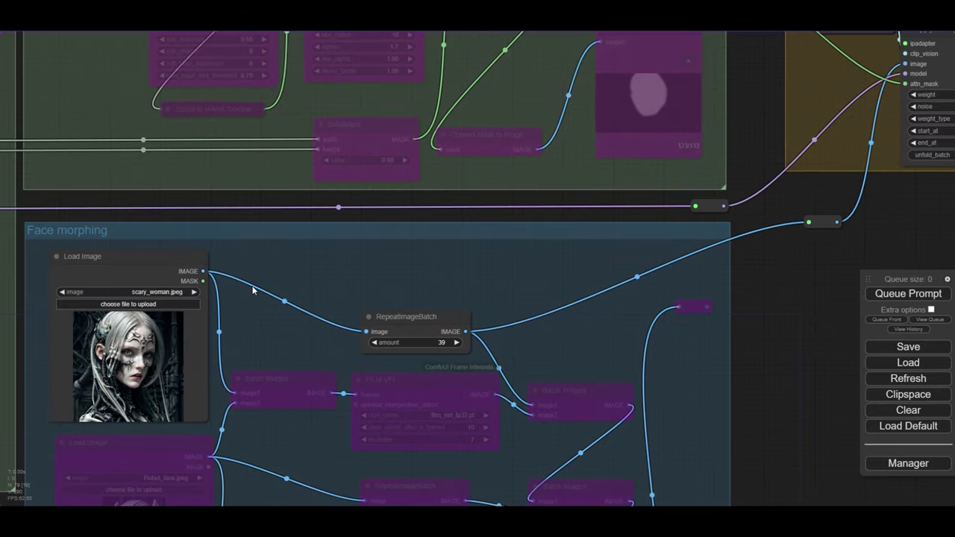
- Wire the reference face image straight into Apply IPAdapter and set unfold_batch to true
left_click_drag(203, 271, 809, 222)
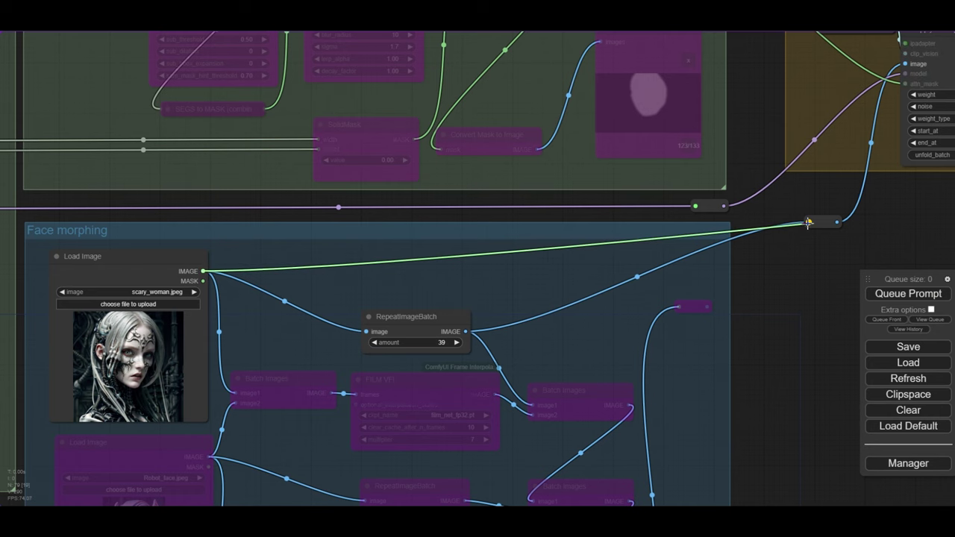
left_click_drag(939, 223, 620, 311)
scroll(597, 261, "up", 4)
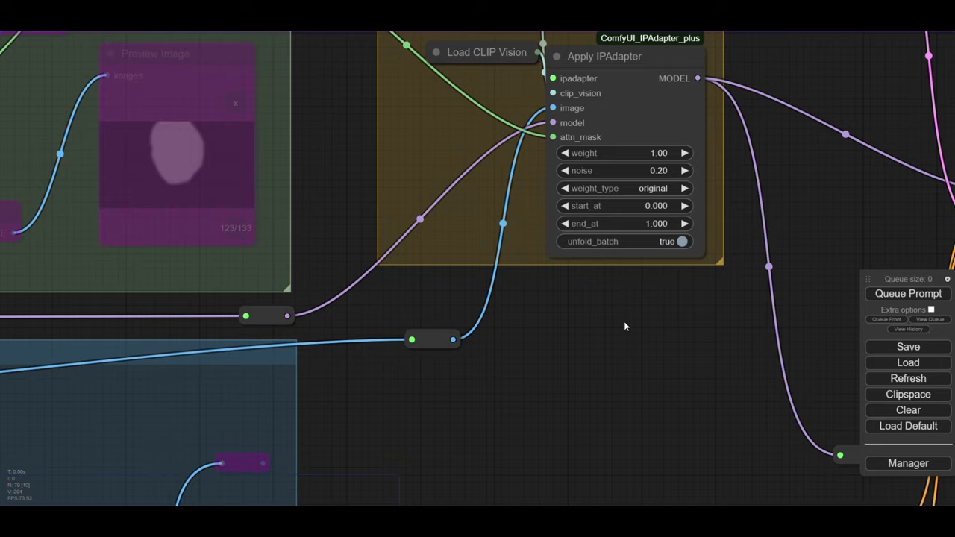
left_click_drag(624, 321, 598, 337)
left_click(651, 258)
scroll(609, 350, "down", 2)
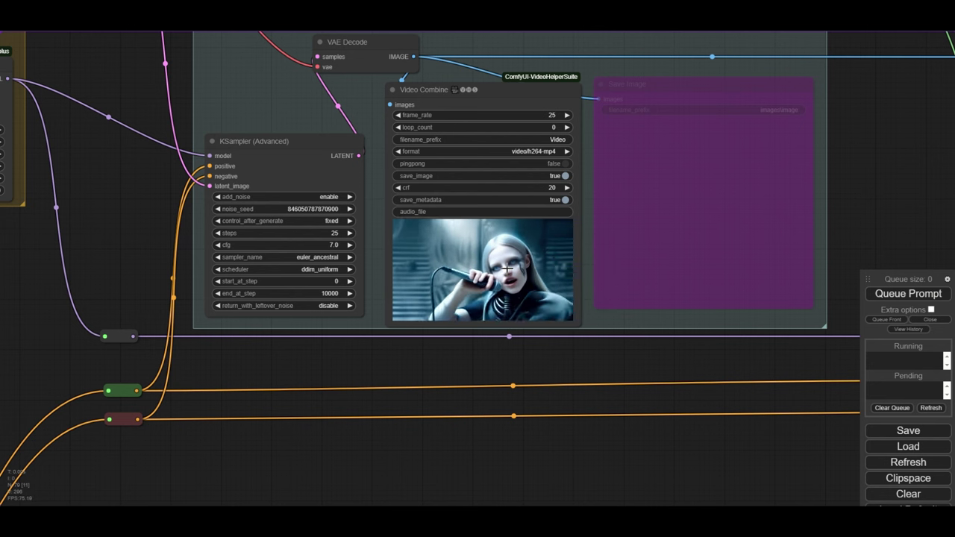
- Zoom in on the Video Combine output to watch the 16-frame singer render
scroll(486, 278, "up", 5)
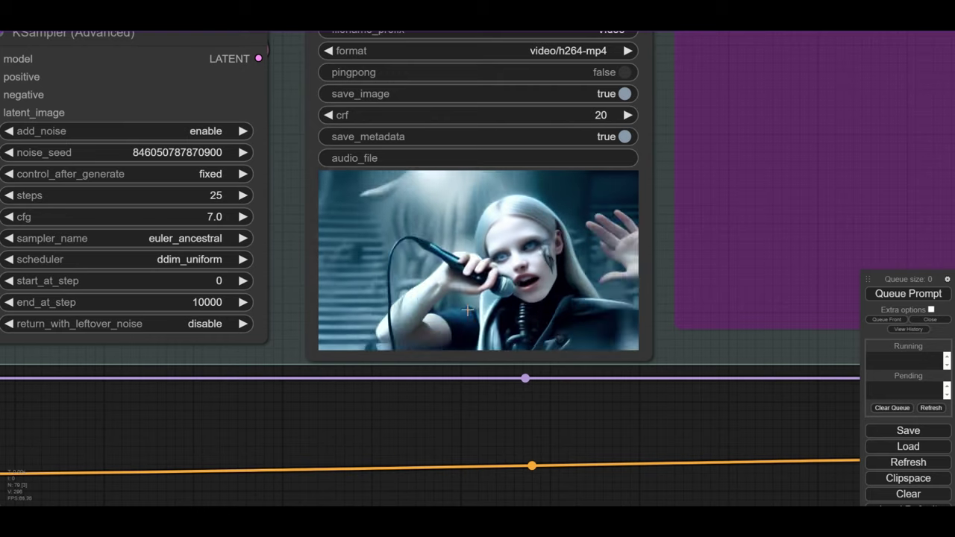
scroll(478, 241, "up", 3)
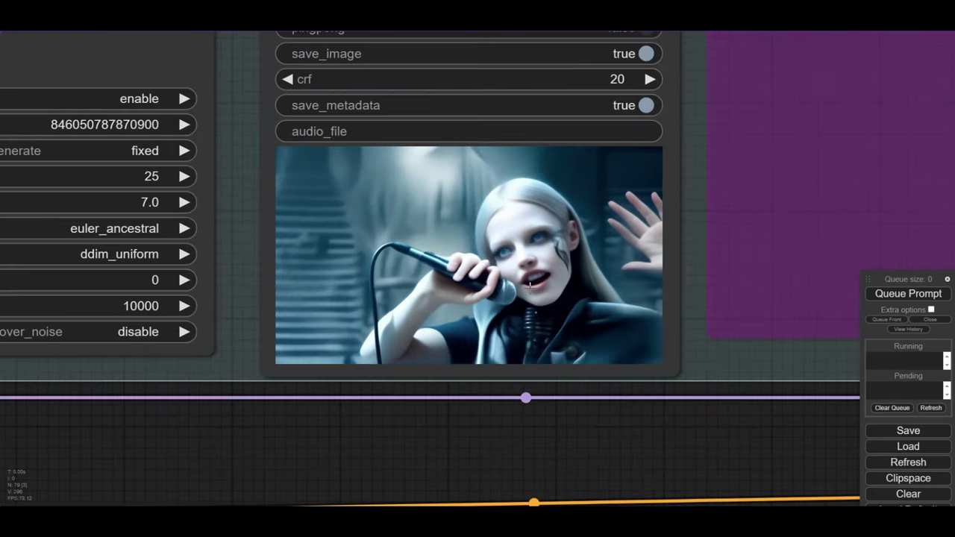
scroll(522, 224, "down", 3)
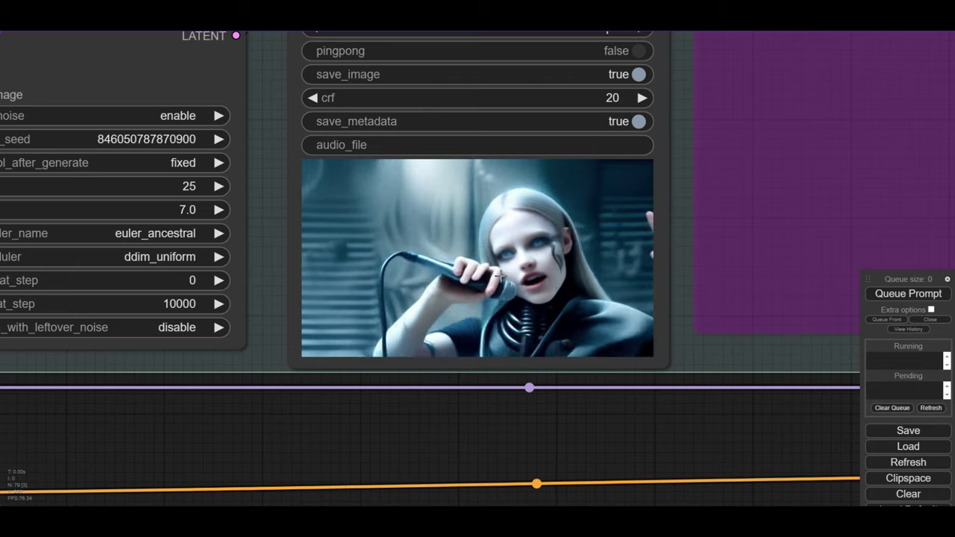
scroll(499, 275, "down", 2)
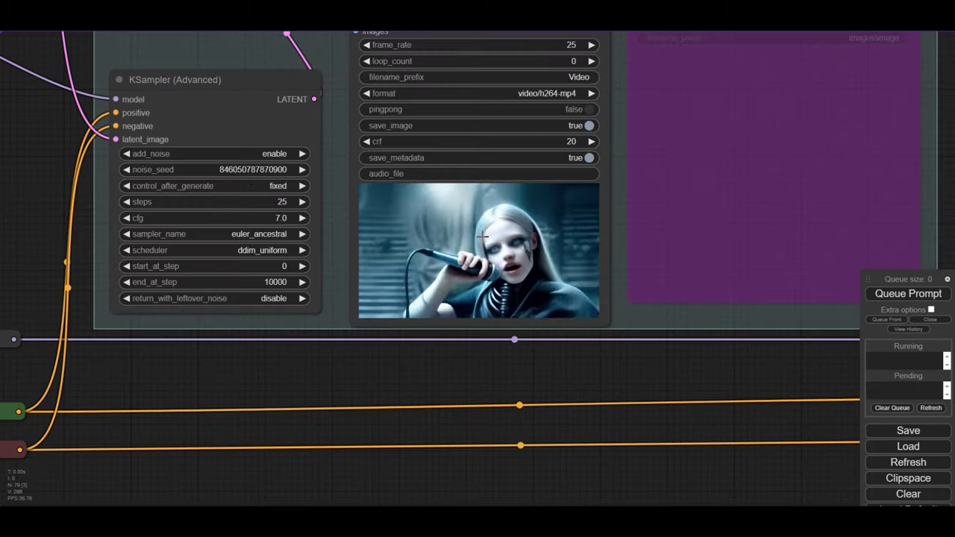
scroll(447, 224, "up", 3)
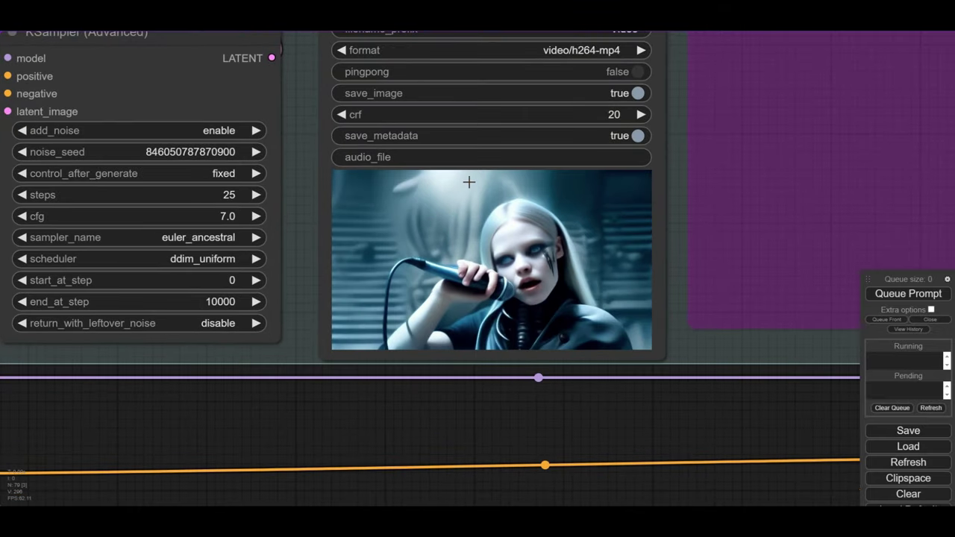
scroll(628, 209, "down", 3)
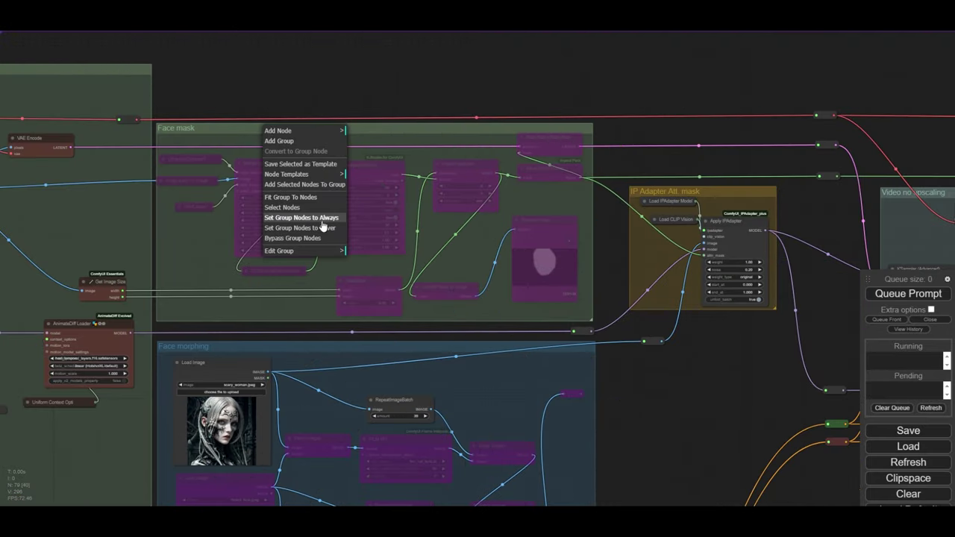
- Set the Face mask group to Always and confirm UltralyticsDetectorProvider uses bbox/face_yolov8m.pt
left_click(290, 217)
left_click_drag(296, 100, 455, 94)
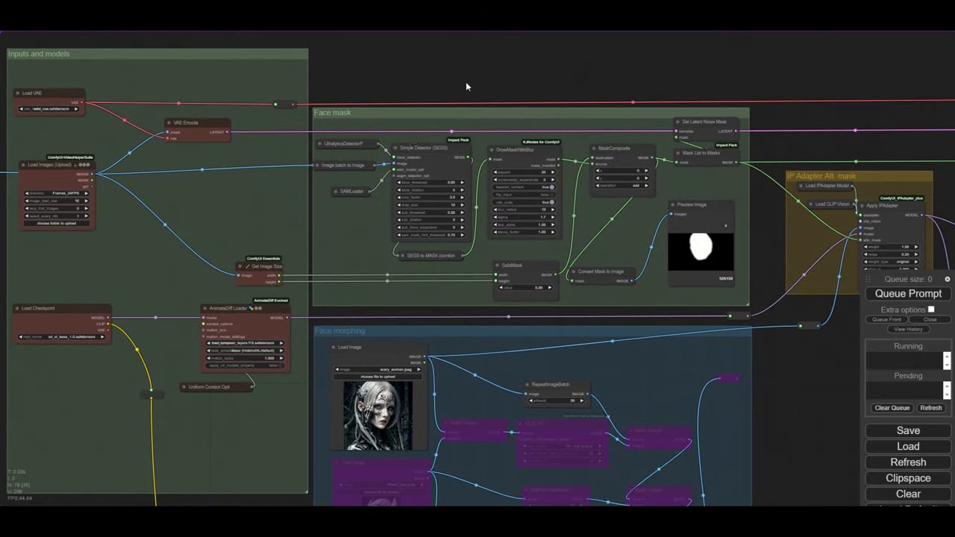
scroll(381, 100, "up", 7)
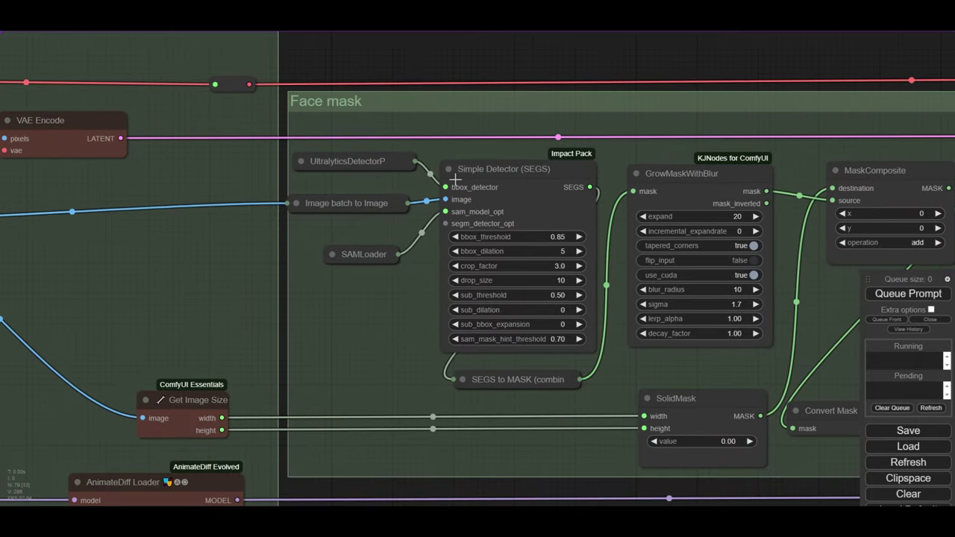
left_click(302, 164)
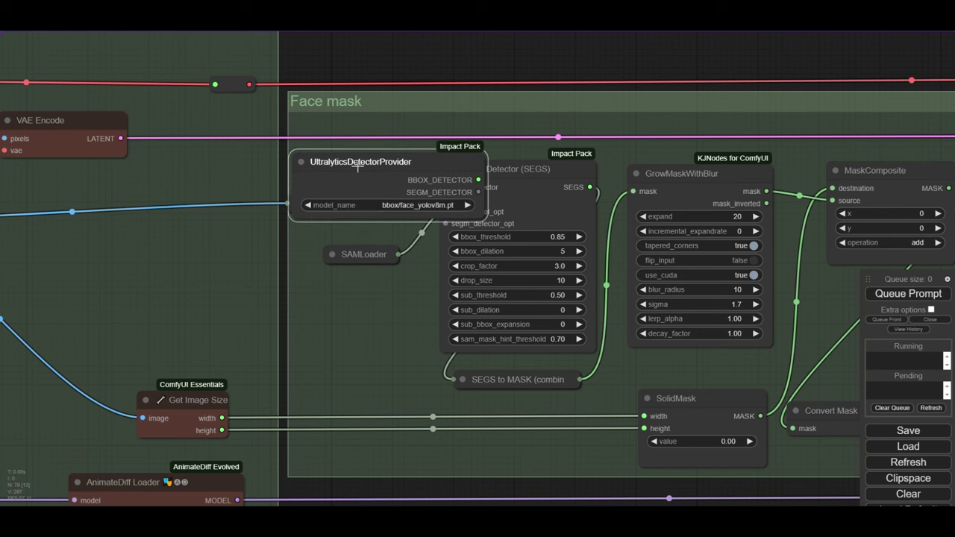
left_click_drag(374, 164, 286, 132)
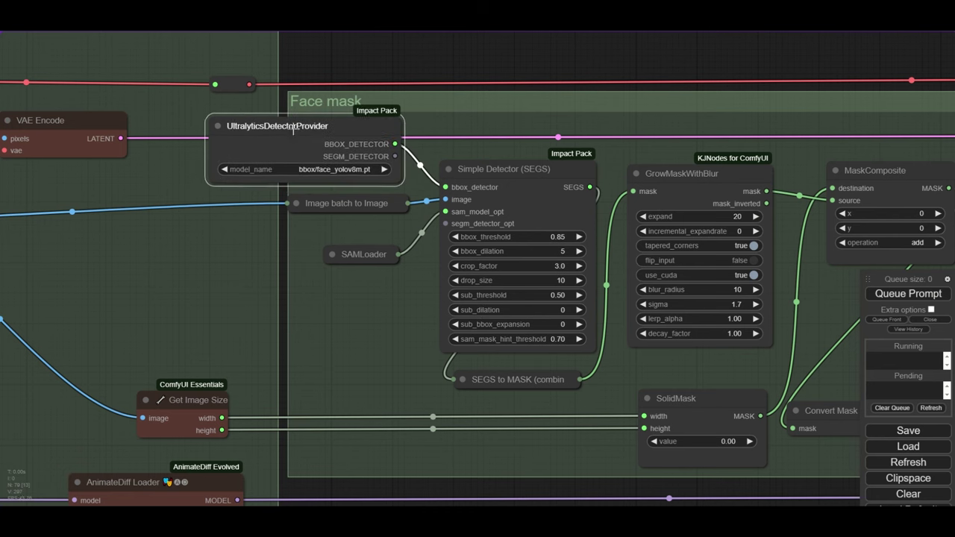
left_click(352, 169)
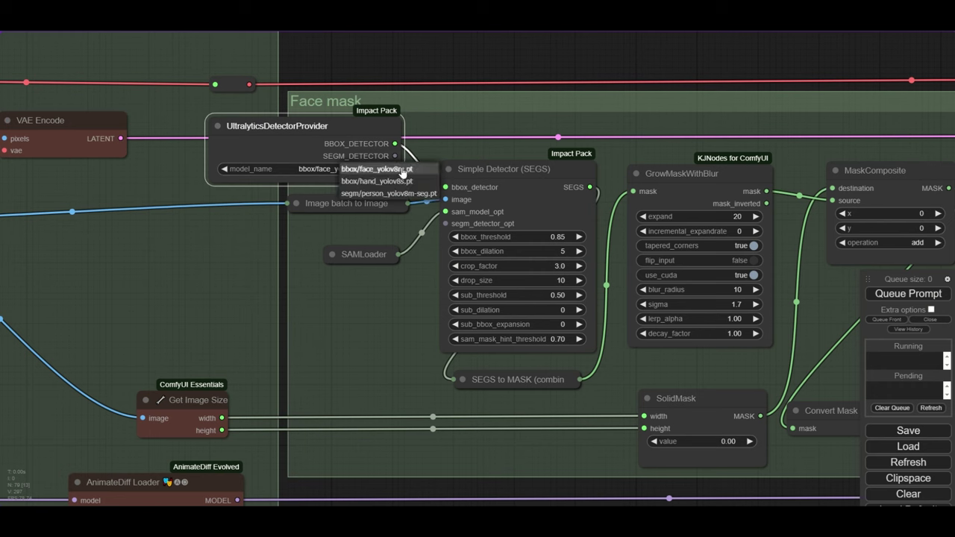
left_click(403, 170)
left_click(217, 126)
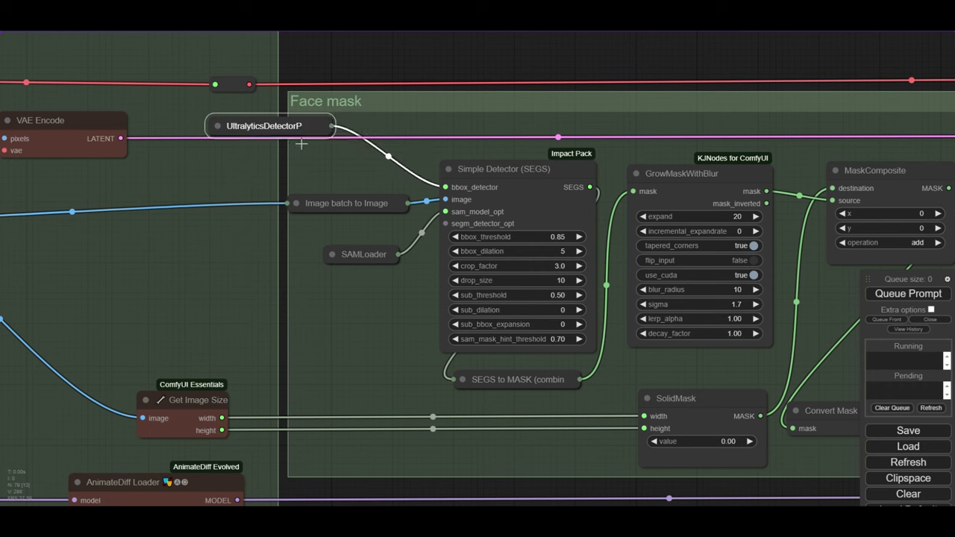
left_click_drag(217, 126, 296, 164)
- Check the SAMLoader's sam_vit_b_01ec64.pth model and collapse the SEGS to MASK node
left_click(328, 253)
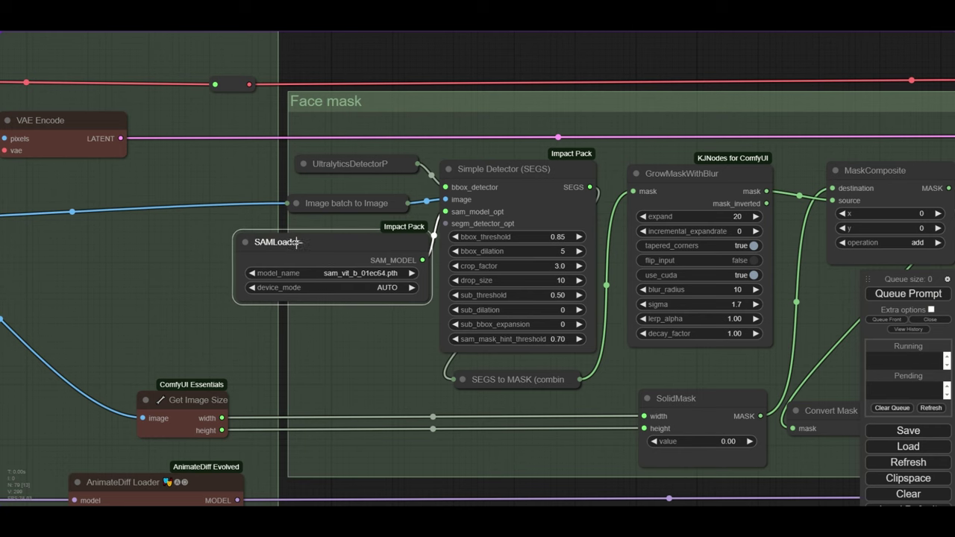
scroll(358, 288, "up", 2)
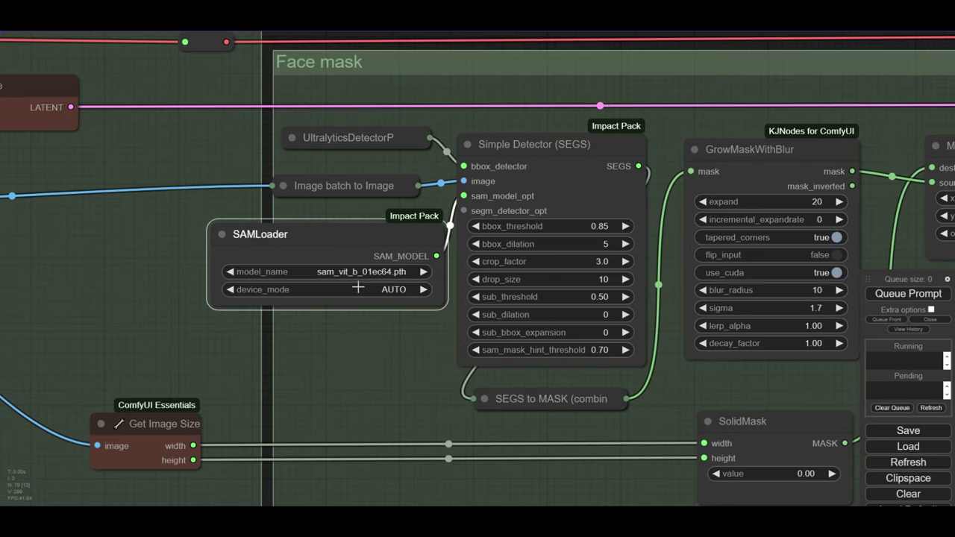
left_click(417, 273)
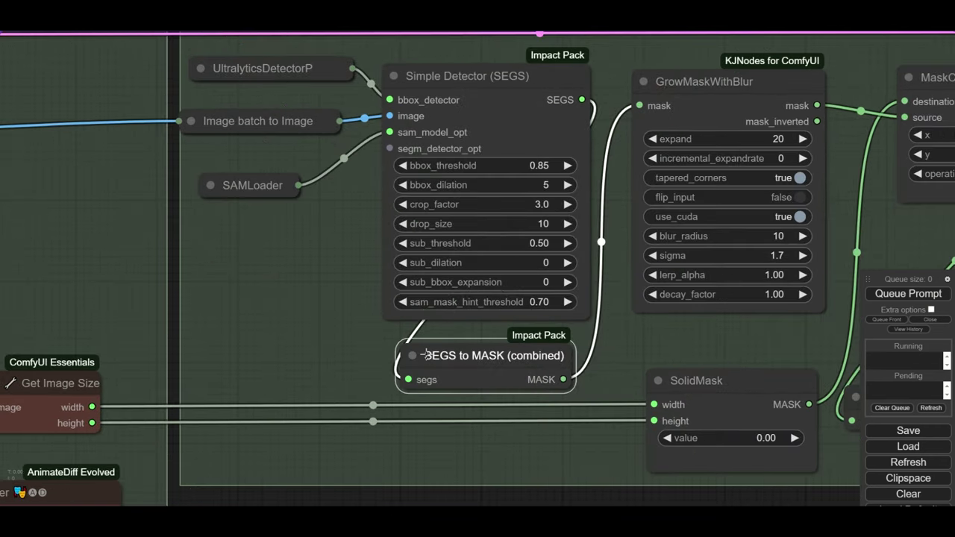
left_click(413, 355)
scroll(332, 292, "down", 5)
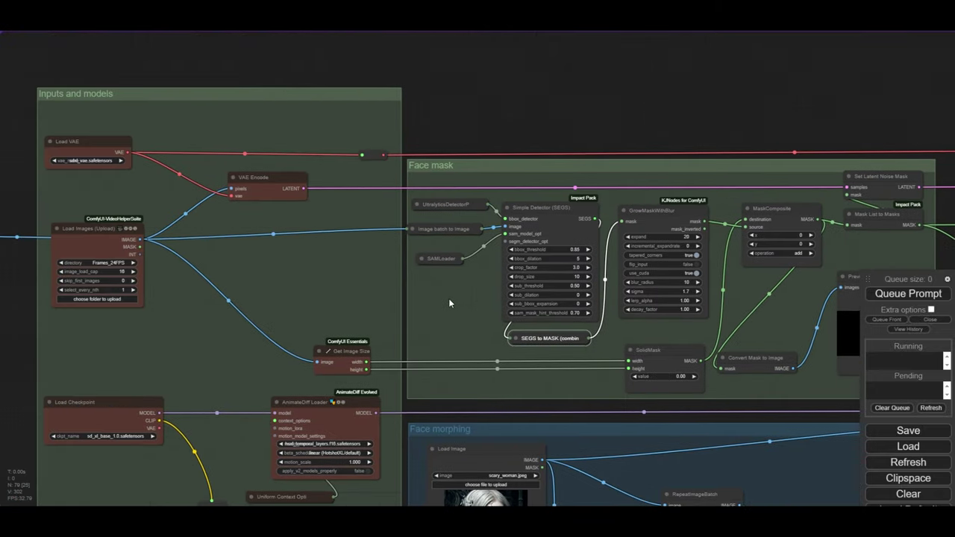
scroll(448, 303, "down", 6)
left_click_drag(162, 207, 242, 208)
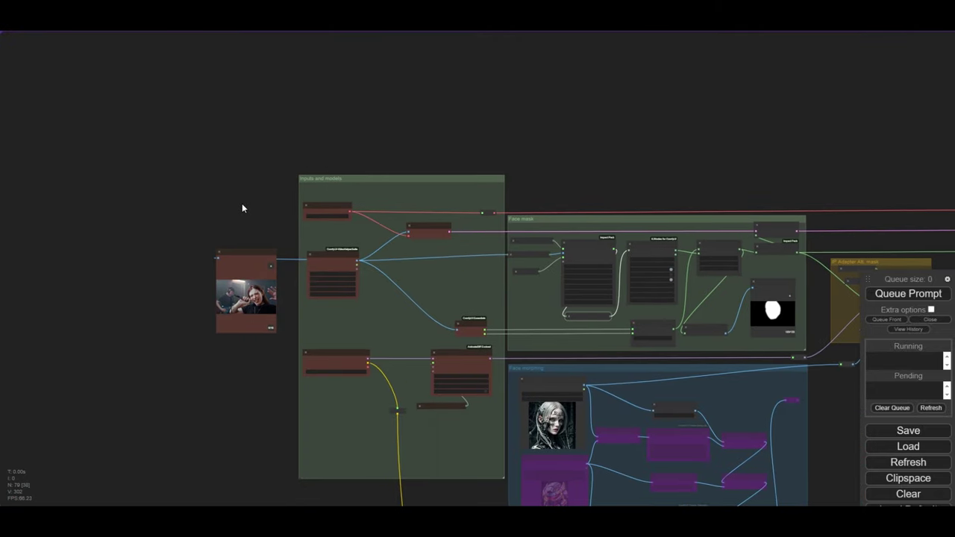
scroll(191, 297, "up", 15)
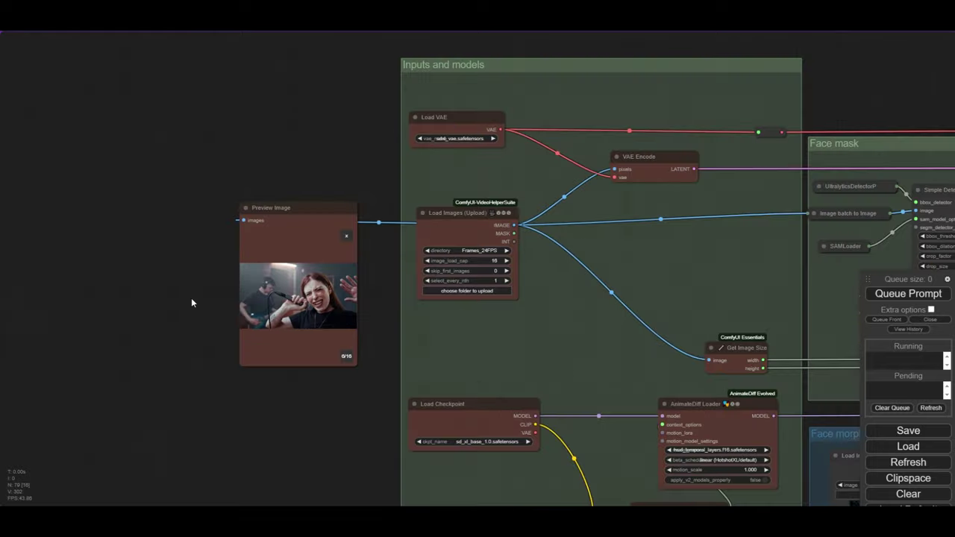
scroll(228, 302, "down", 3)
scroll(186, 306, "up", 6)
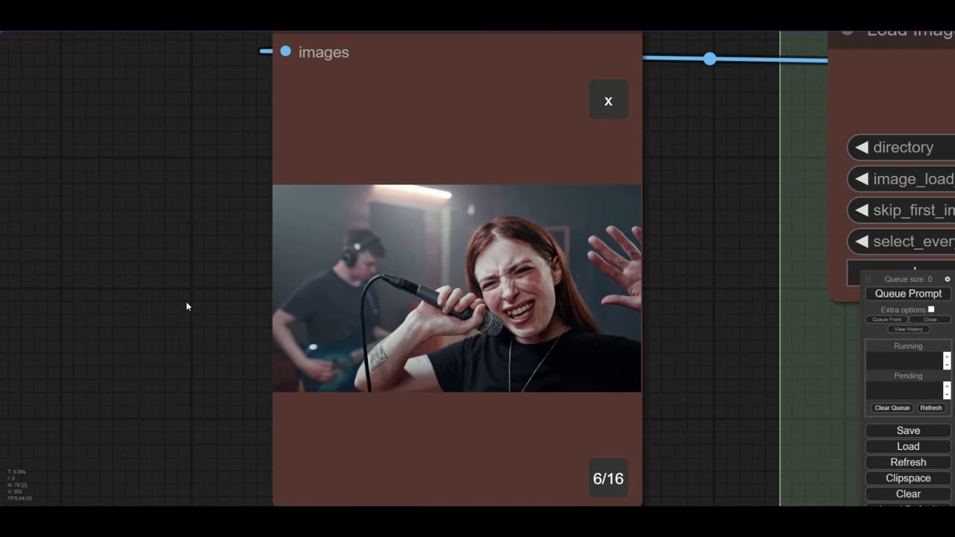
left_click_drag(188, 252, 134, 247)
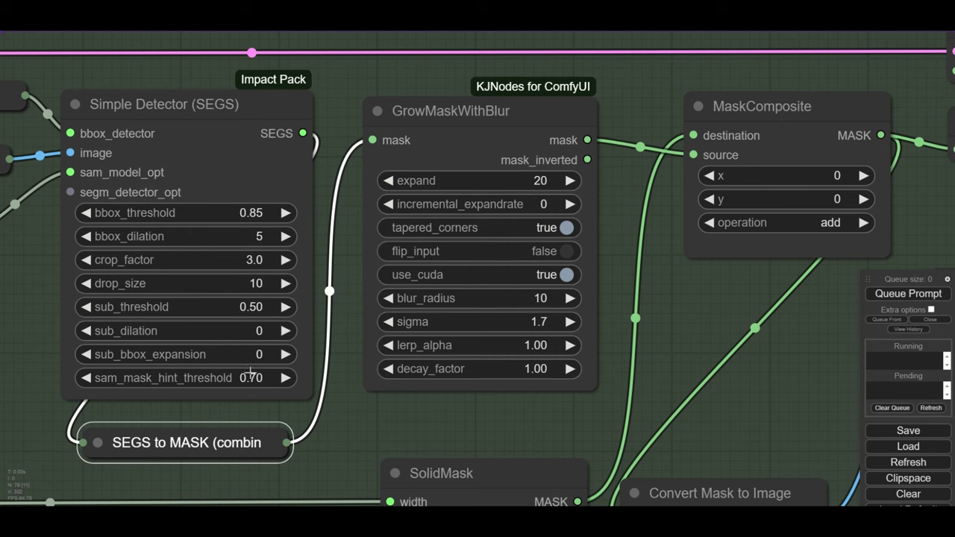
scroll(225, 335, "down", 3)
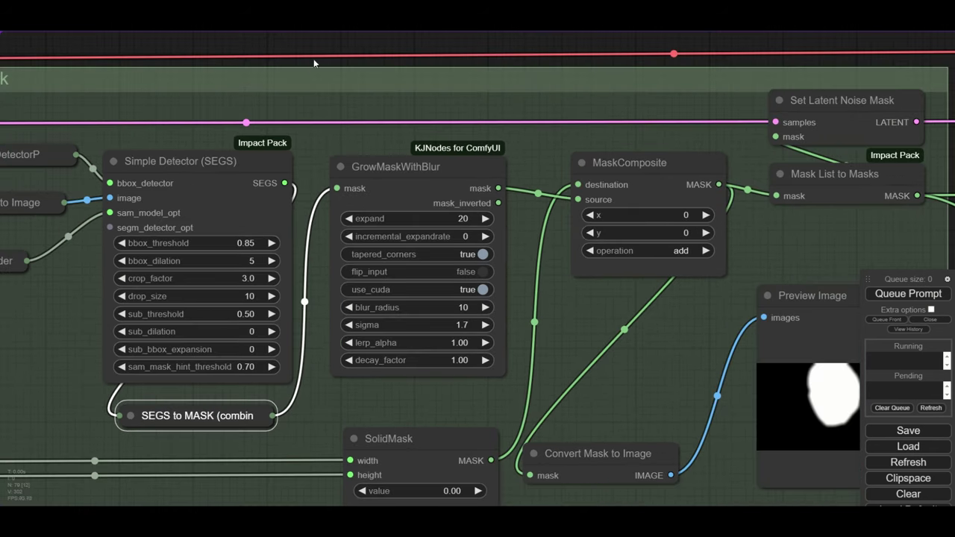
left_click_drag(390, 47, 433, 47)
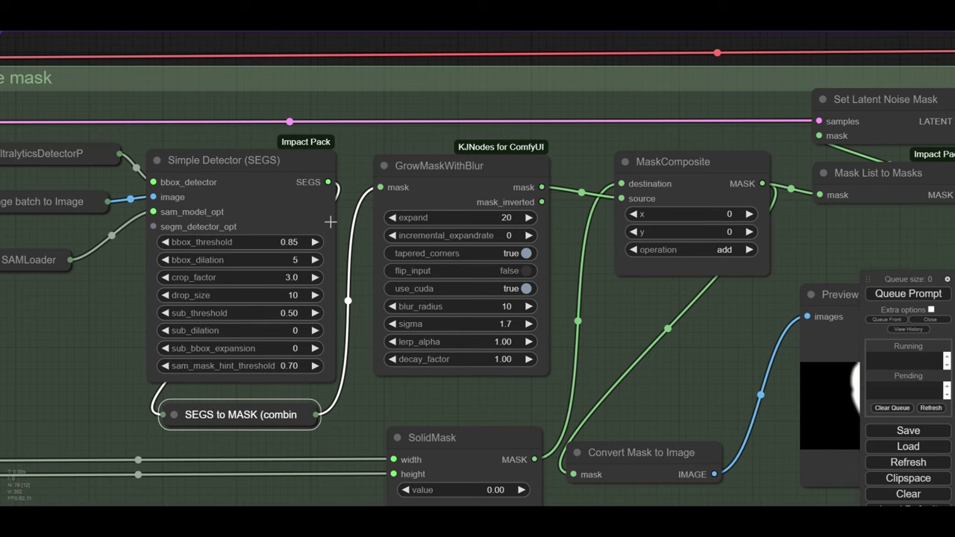
scroll(382, 233, "down", 1)
left_click_drag(579, 282, 453, 251)
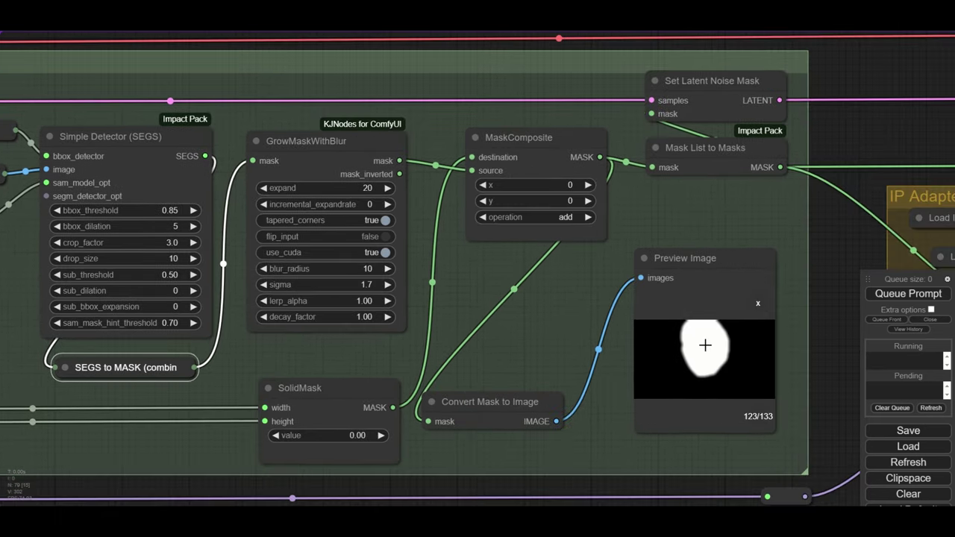
scroll(691, 358, "up", 4)
scroll(679, 373, "down", 2)
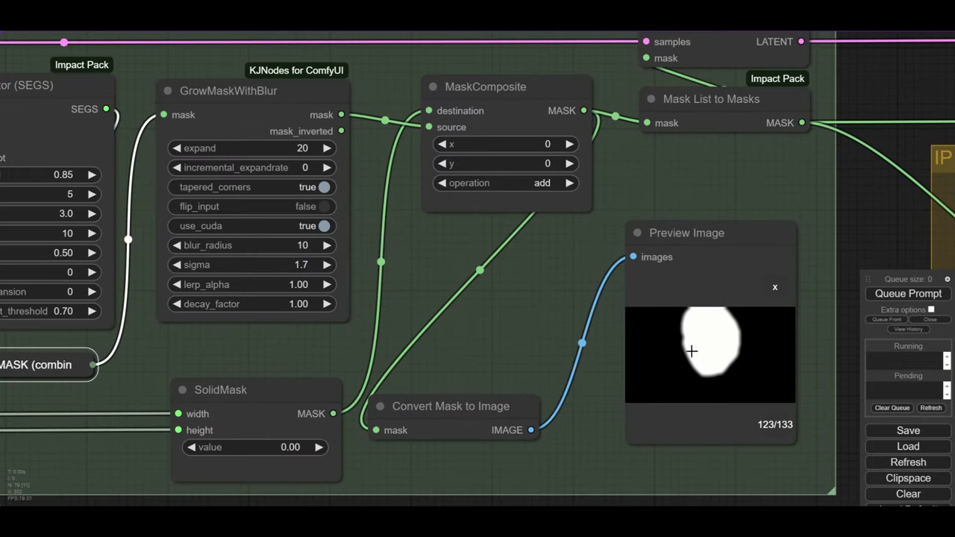
left_click(708, 342)
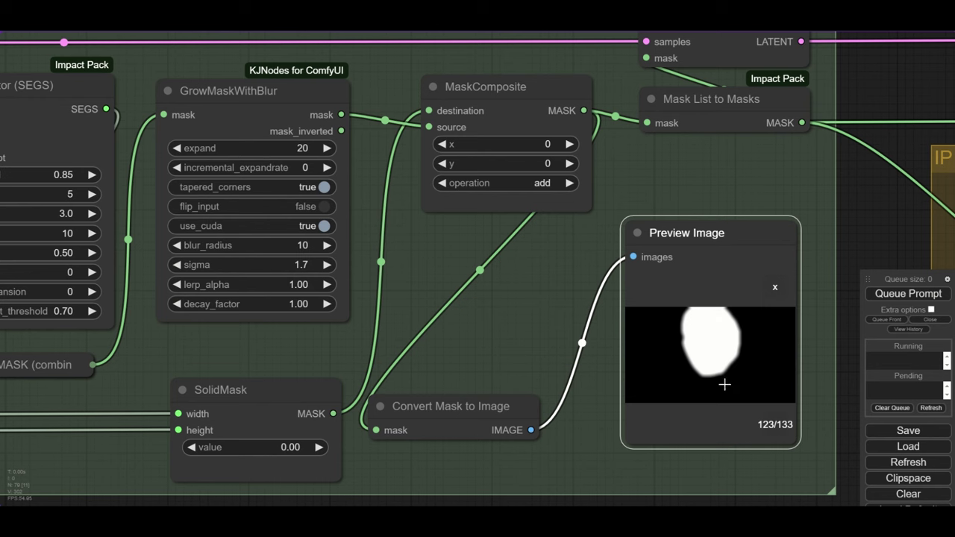
scroll(703, 288, "down", 5)
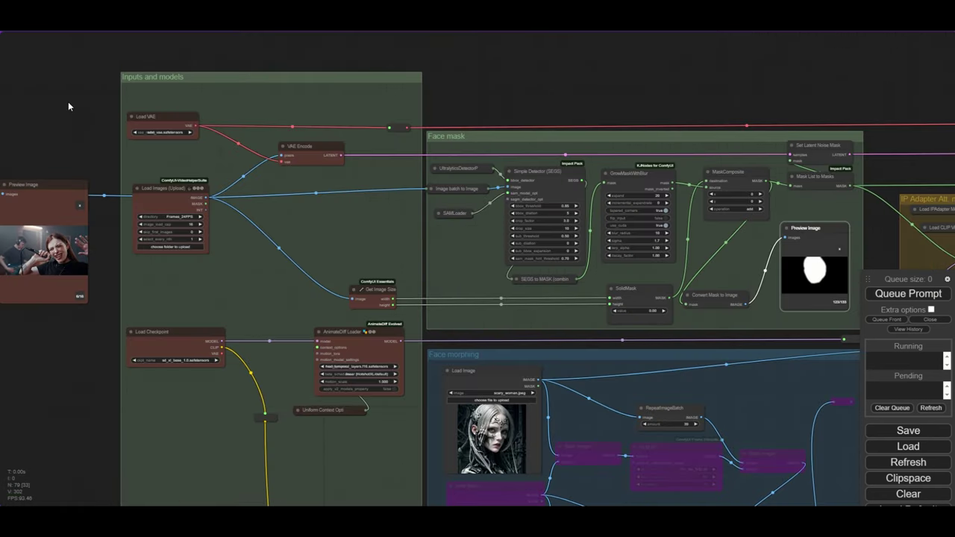
left_click_drag(68, 101, 217, 115)
scroll(173, 252, "up", 5)
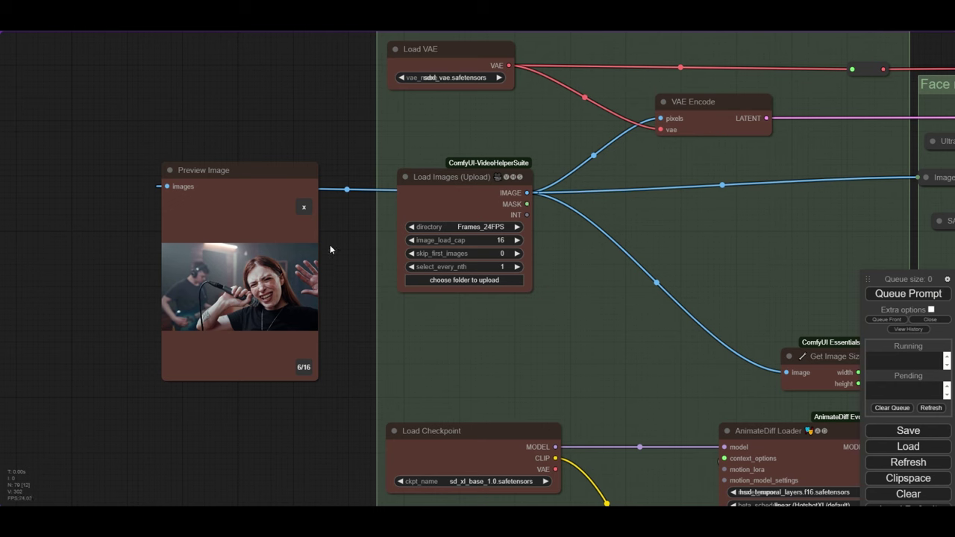
scroll(275, 309, "down", 1)
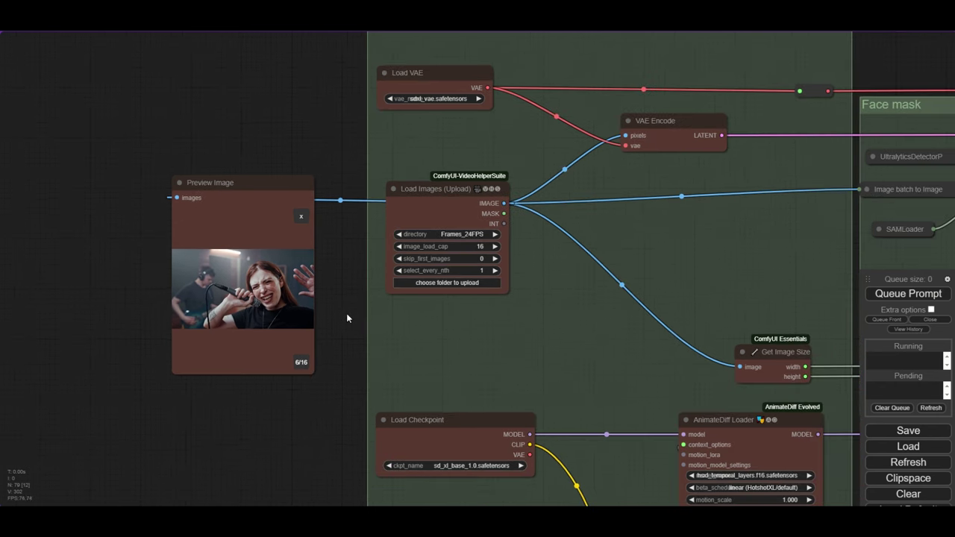
left_click_drag(347, 318, 176, 272)
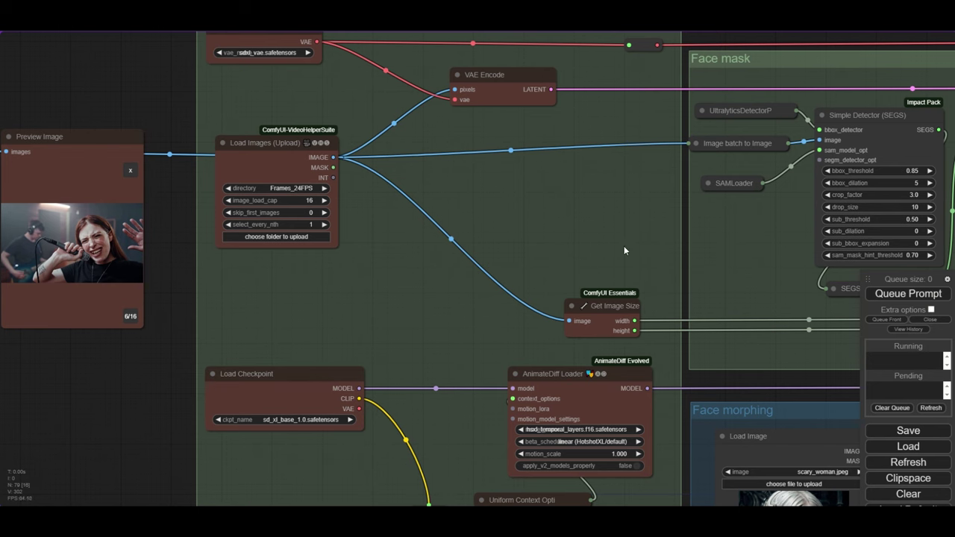
left_click_drag(623, 245, 346, 229)
scroll(346, 229, "down", 3)
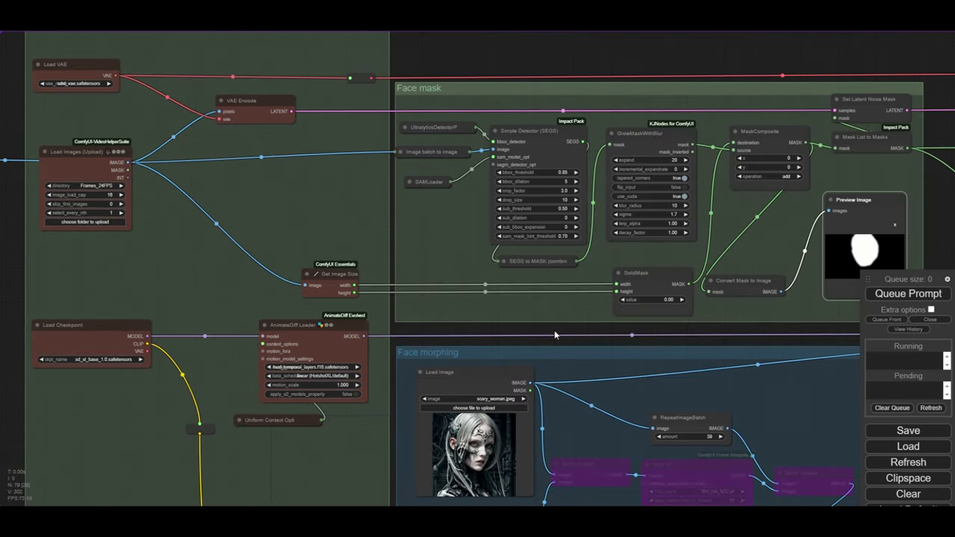
left_click_drag(554, 335, 521, 335)
scroll(537, 270, "up", 8)
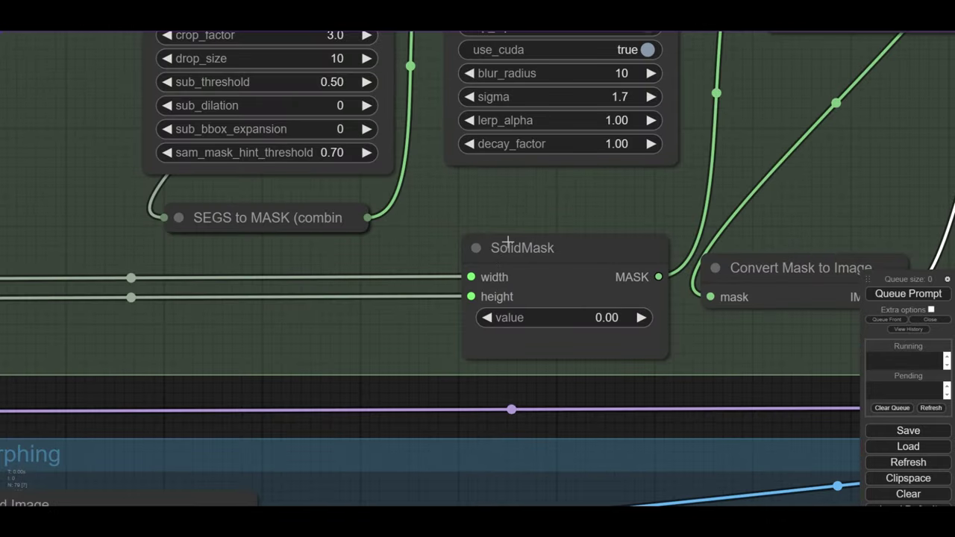
left_click(609, 319)
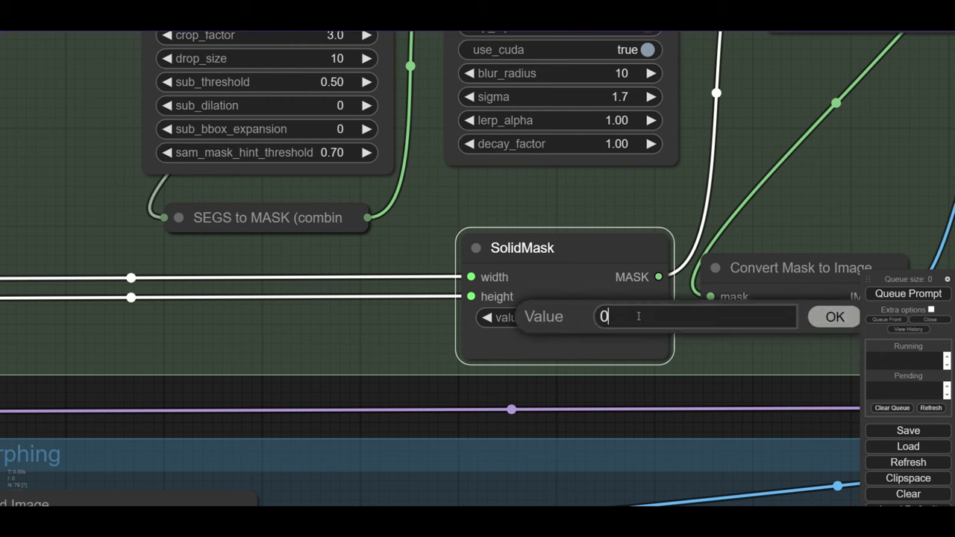
type("0")
key("Return")
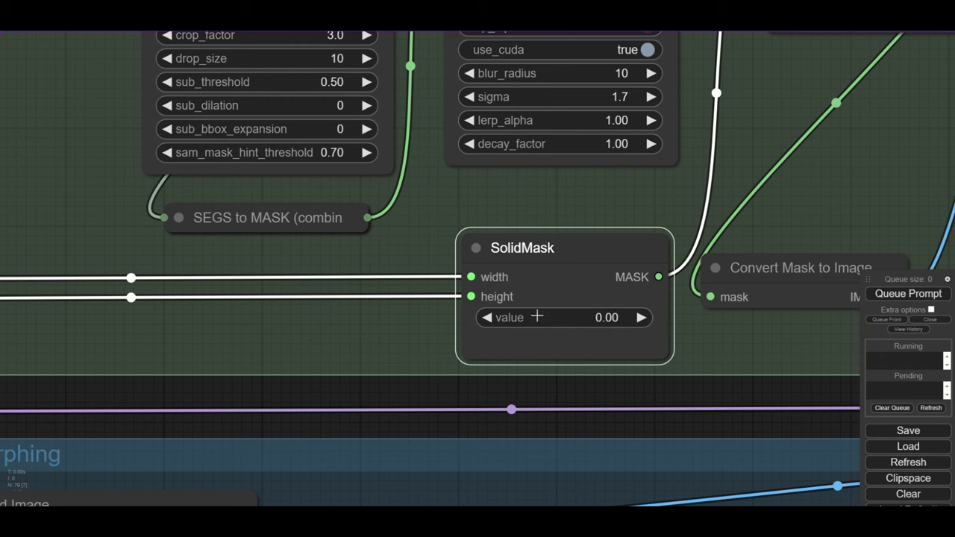
left_click(616, 313)
type("1")
key("Return")
left_click(605, 320)
type("0")
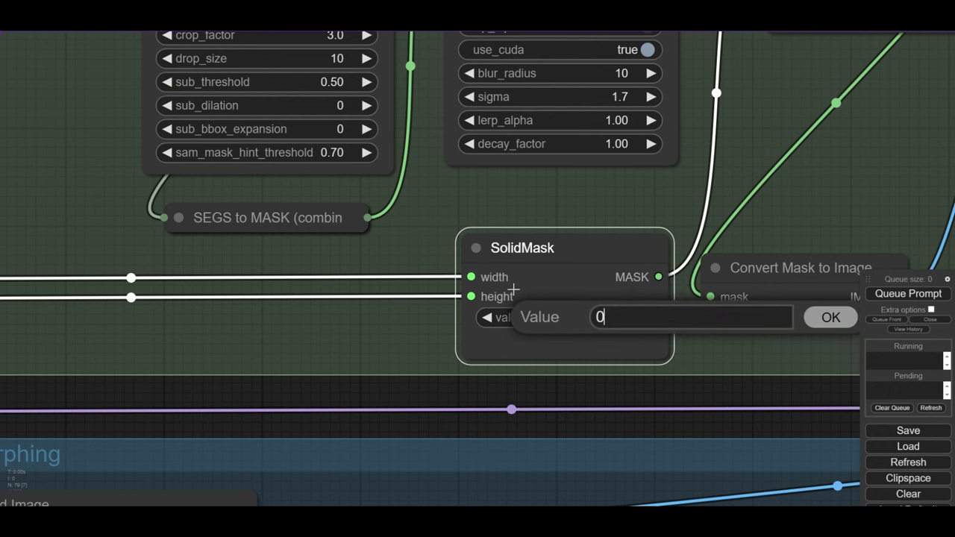
key("Return")
scroll(522, 297, "down", 8)
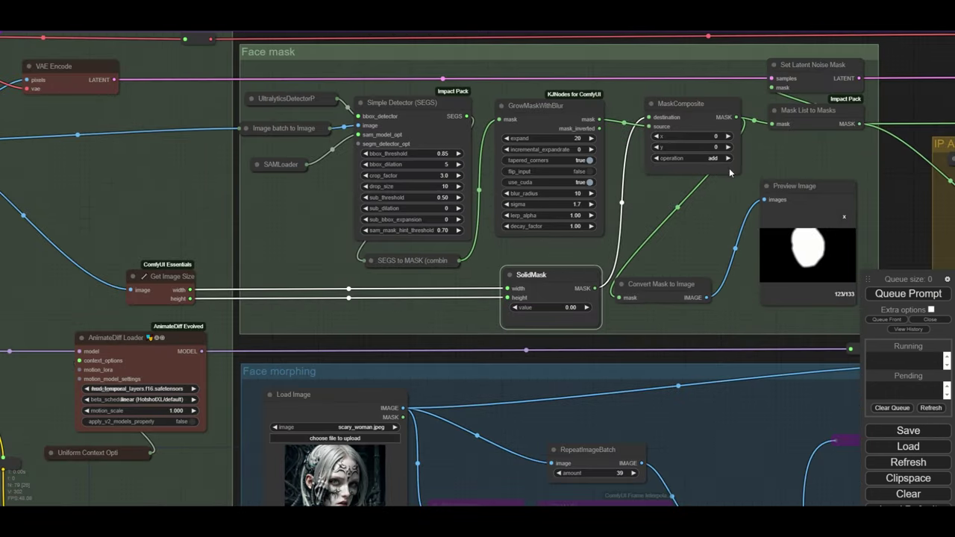
left_click_drag(710, 162, 653, 195)
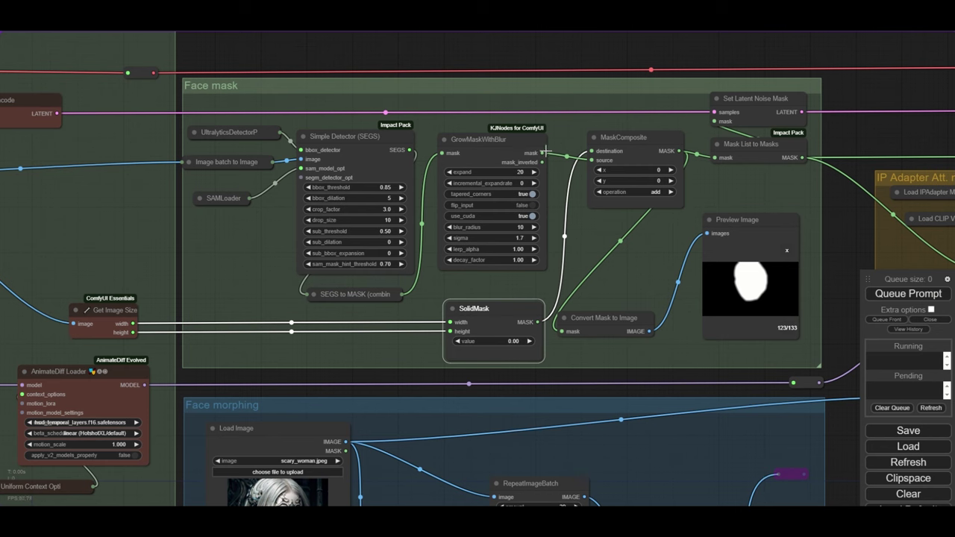
scroll(532, 153, "up", 4)
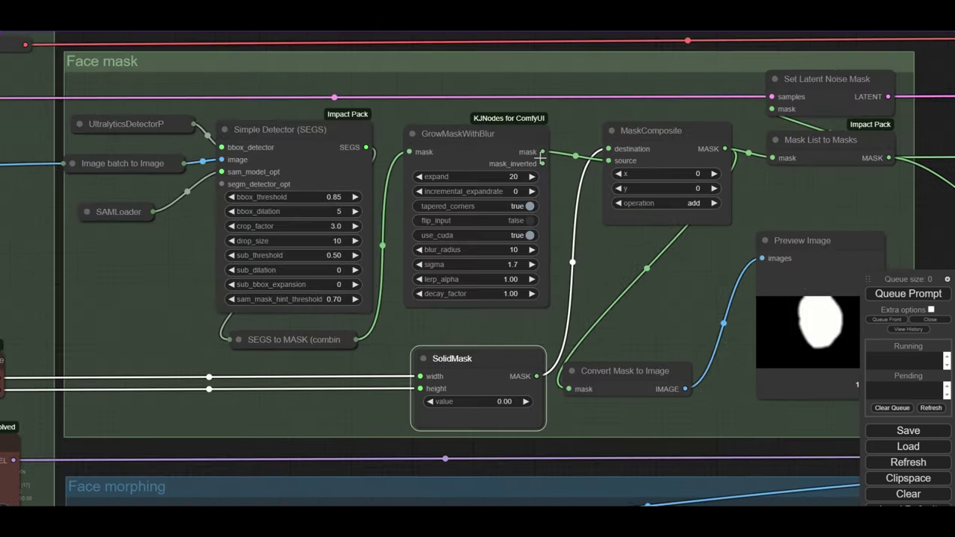
left_click_drag(587, 120, 479, 126)
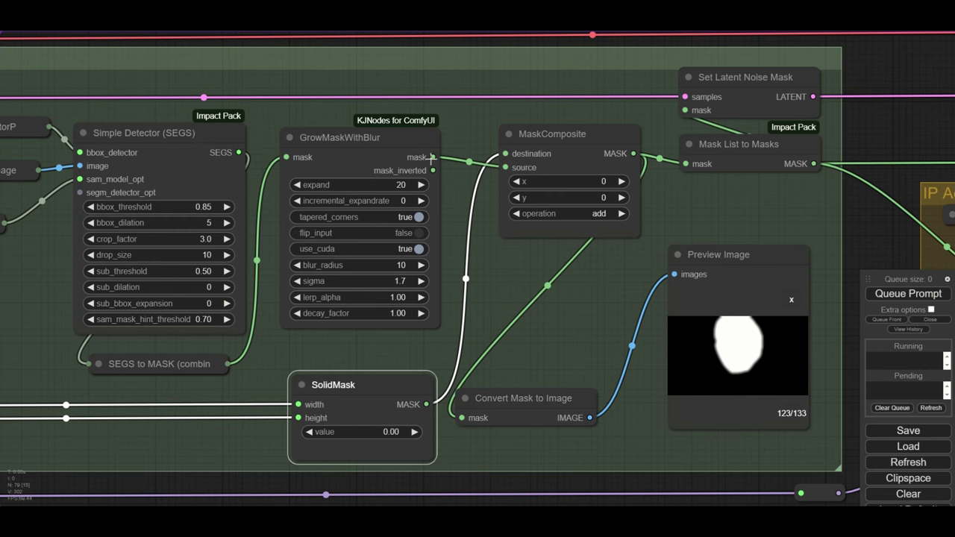
scroll(608, 310, "up", 2)
left_click(596, 202)
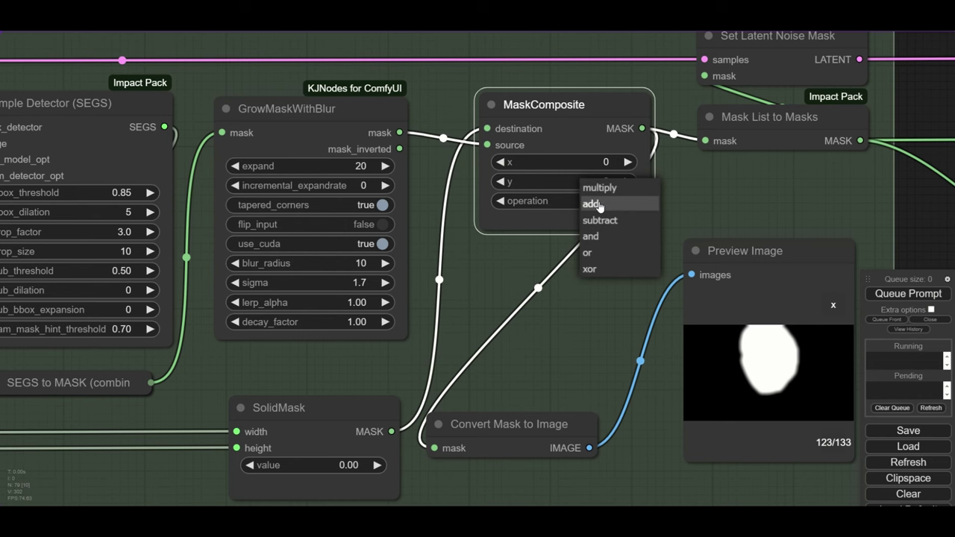
left_click(597, 204)
scroll(507, 194, "down", 2)
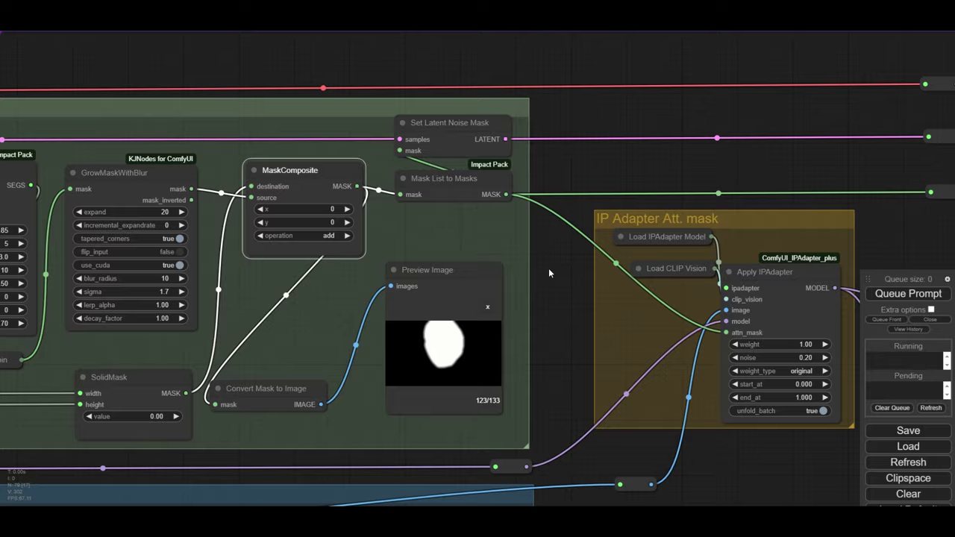
left_click_drag(548, 273, 602, 281)
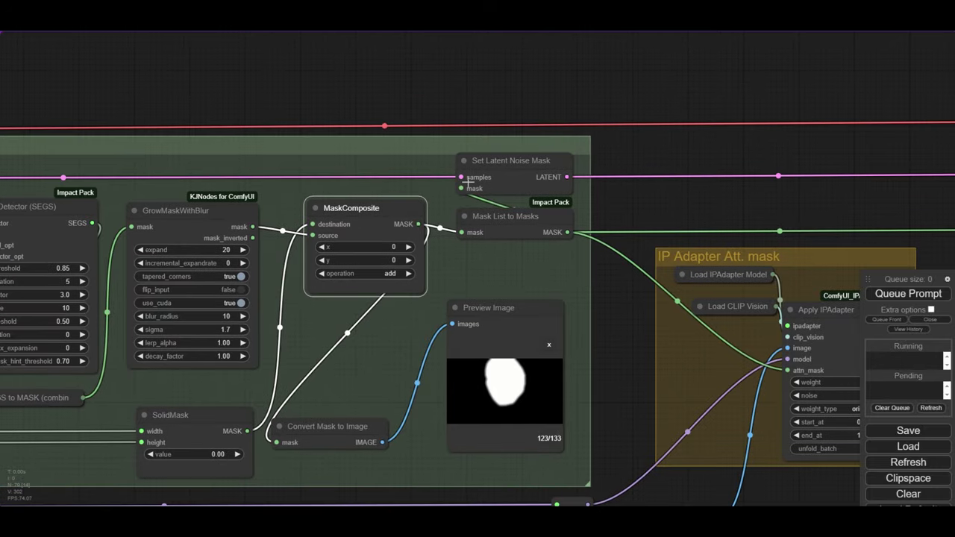
scroll(468, 254, "down", 2)
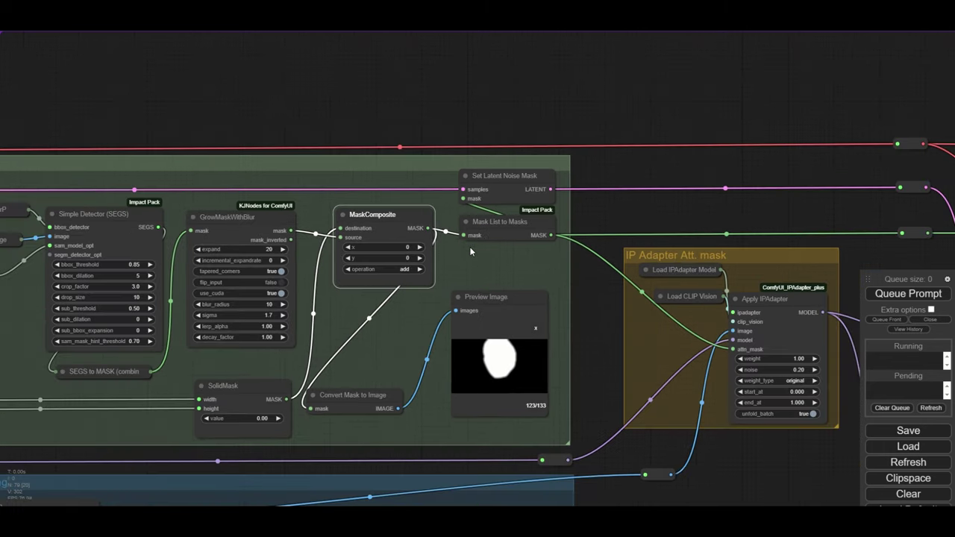
left_click_drag(632, 171, 154, 180)
left_click_drag(415, 221, 21, 85)
scroll(515, 324, "up", 5)
scroll(514, 326, "up", 3)
scroll(475, 344, "down", 10)
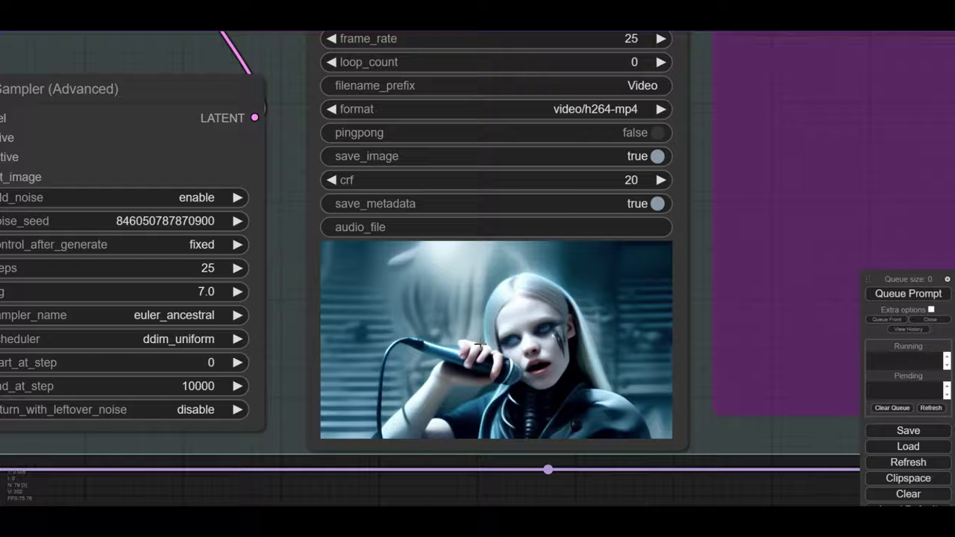
left_click_drag(196, 279, 575, 136)
scroll(336, 111, "down", 3)
scroll(413, 284, "up", 3)
scroll(412, 284, "up", 5)
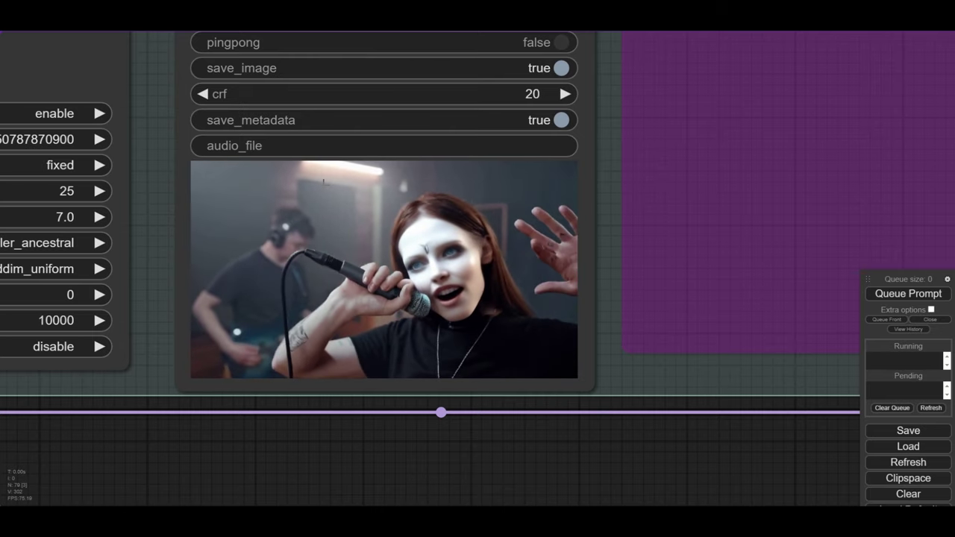
scroll(323, 185, "down", 10)
left_click_drag(243, 306, 518, 313)
left_click_drag(227, 230, 456, 367)
scroll(386, 185, "up", 10)
- Re-enable the first bypassed Batch Images node and the Robot_face Load Image with Ctrl+B
right_click(385, 180)
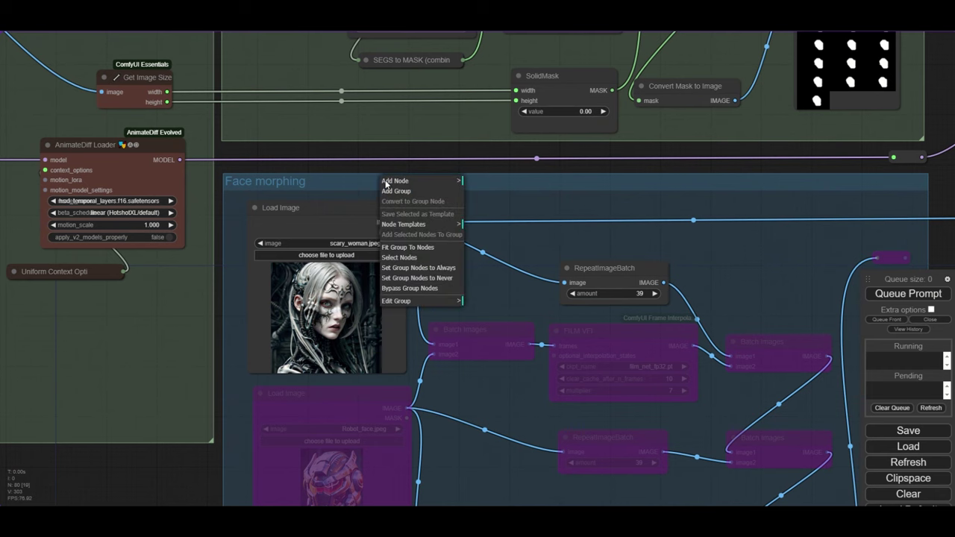
left_click(329, 181)
scroll(328, 181, "down", 3)
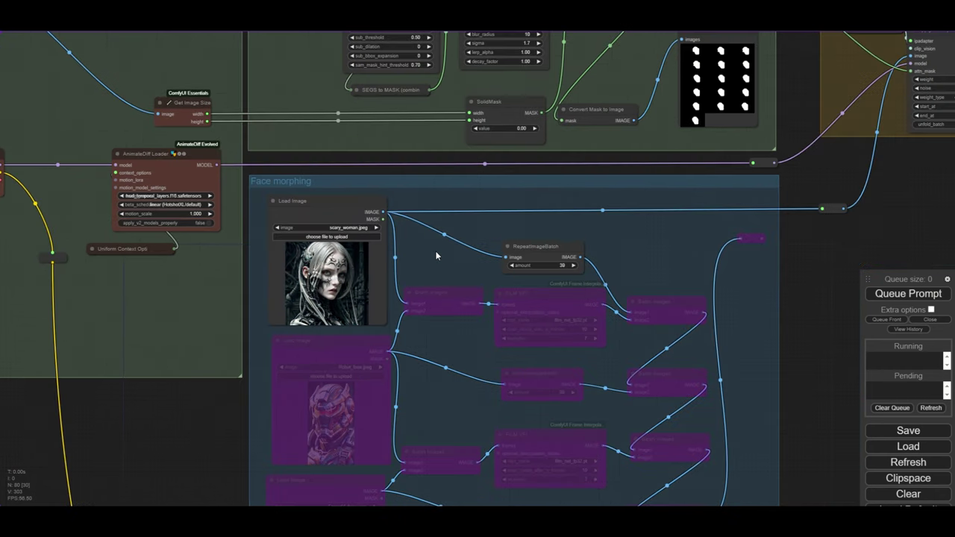
left_click_drag(445, 257, 422, 237)
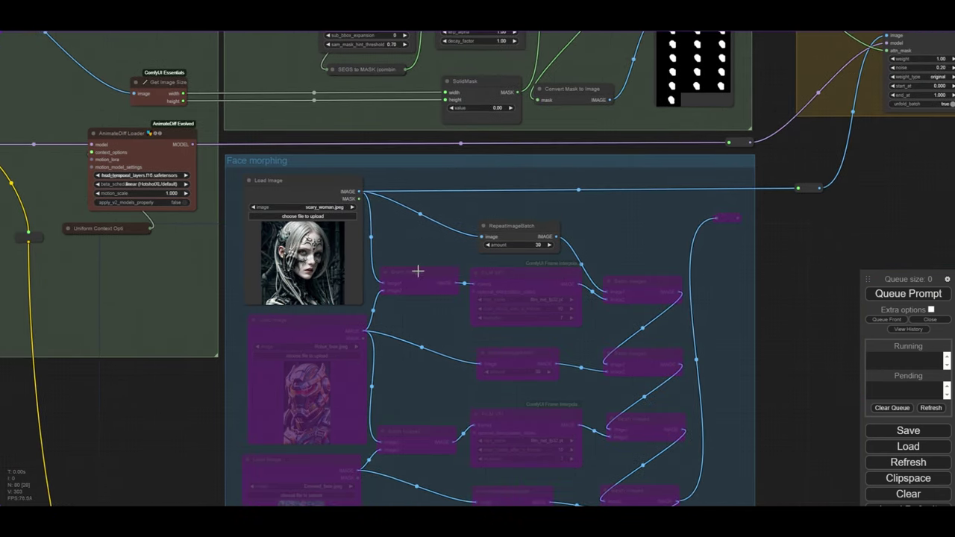
left_click(417, 272)
left_click(331, 319, "shift")
key("ctrl+b")
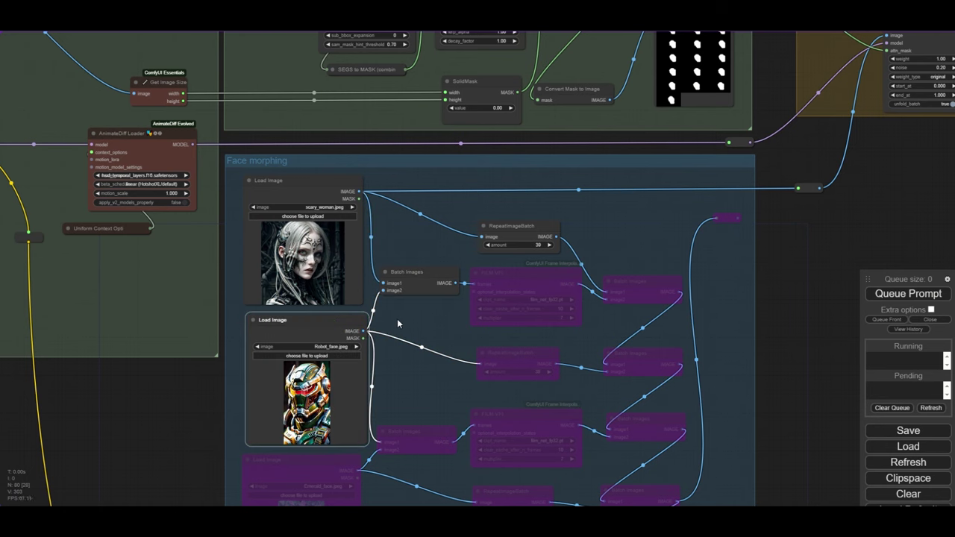
left_click_drag(423, 321, 412, 321)
- Un-bypass the FILM VFI, the lower RepeatImageBatch and the next Batch Images node
left_click(493, 278)
key("ctrl+b")
left_click(490, 354)
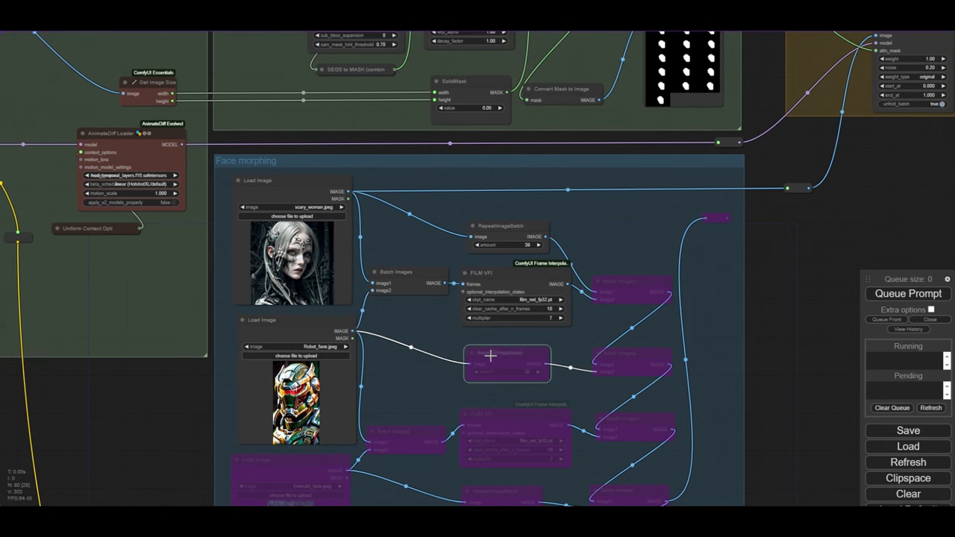
key("ctrl+b")
left_click(619, 282)
key("ctrl+b")
- Re-enable the lower Batch Images node and link its IMAGE output to the reroute
left_click(630, 353)
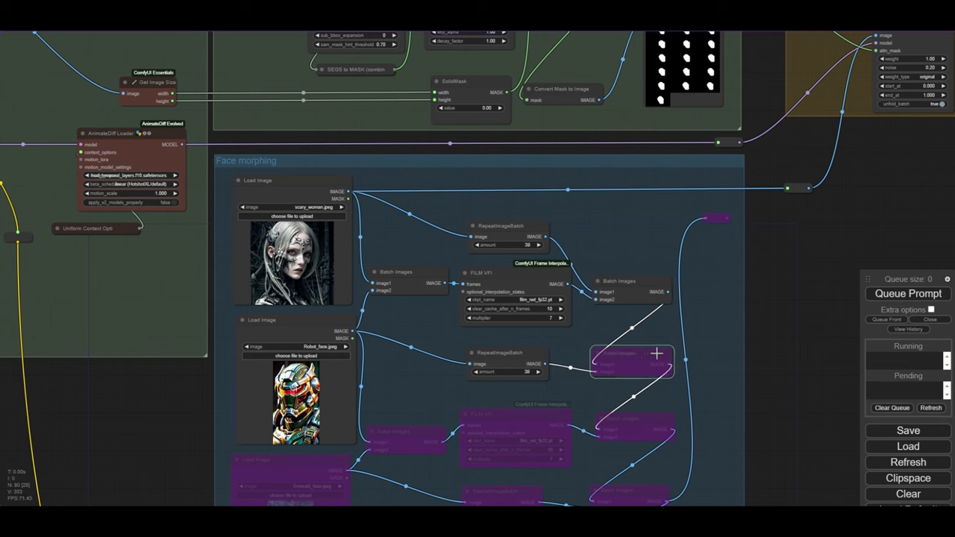
key("ctrl+b")
left_click_drag(668, 364, 784, 188)
left_click_drag(758, 317, 775, 302)
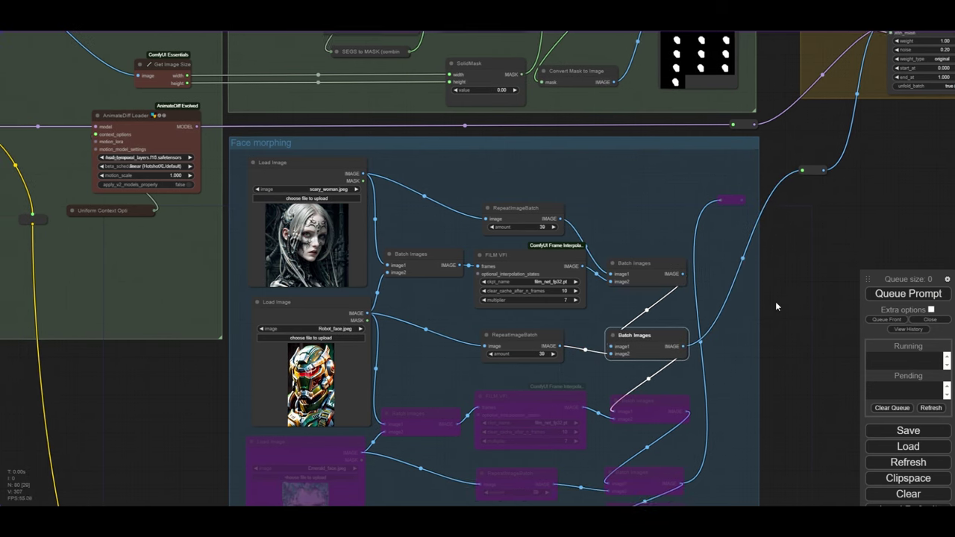
- Change the Robot_face RepeatImageBatch amount from 39 to 6
scroll(535, 248, "up", 5)
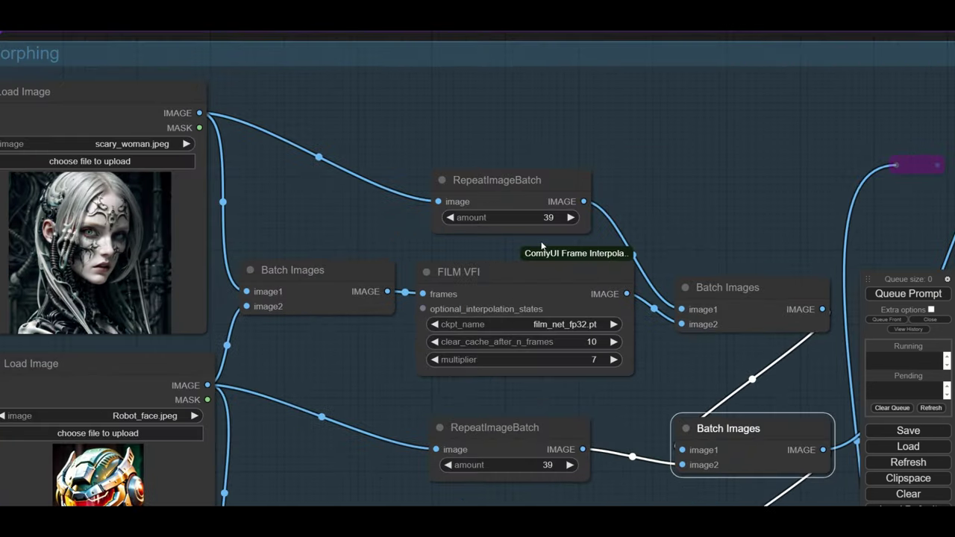
scroll(383, 186, "down", 3)
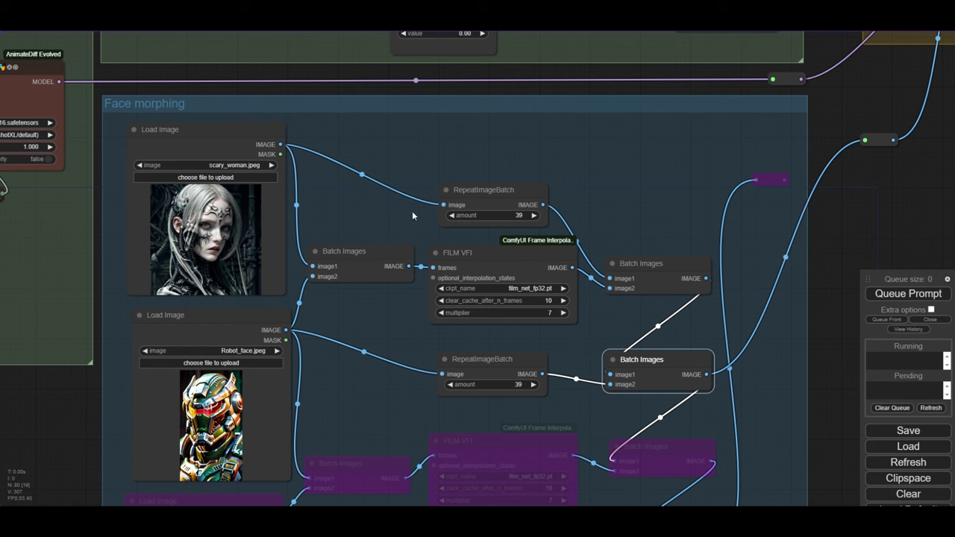
left_click(517, 216)
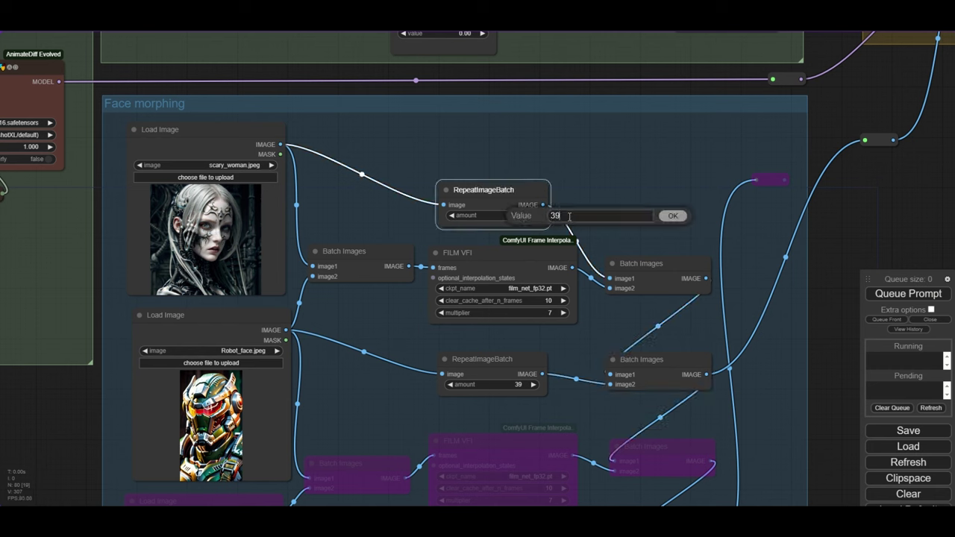
left_click_drag(569, 216, 490, 221)
type("6")
key("Return")
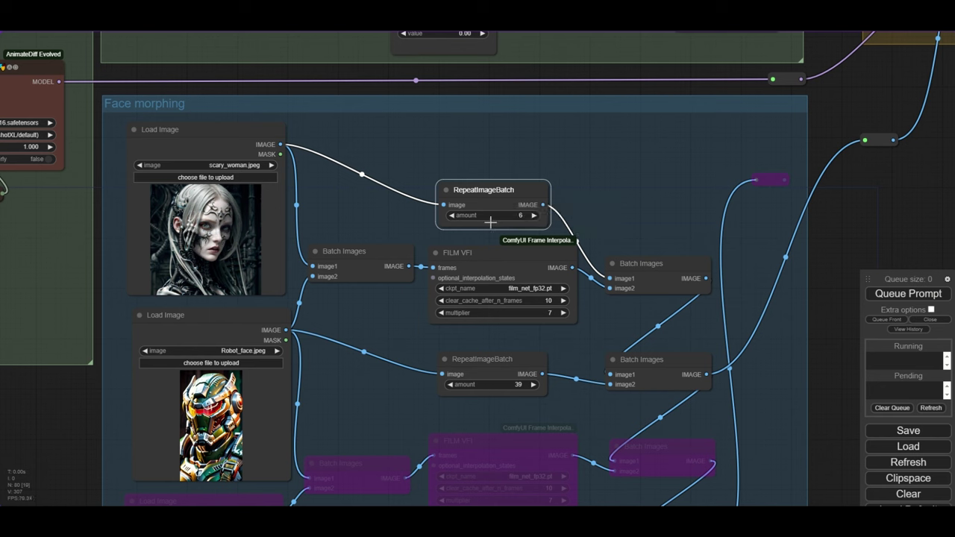
- Set the first FILM VFI interpolation multiplier to 4
left_click(556, 313)
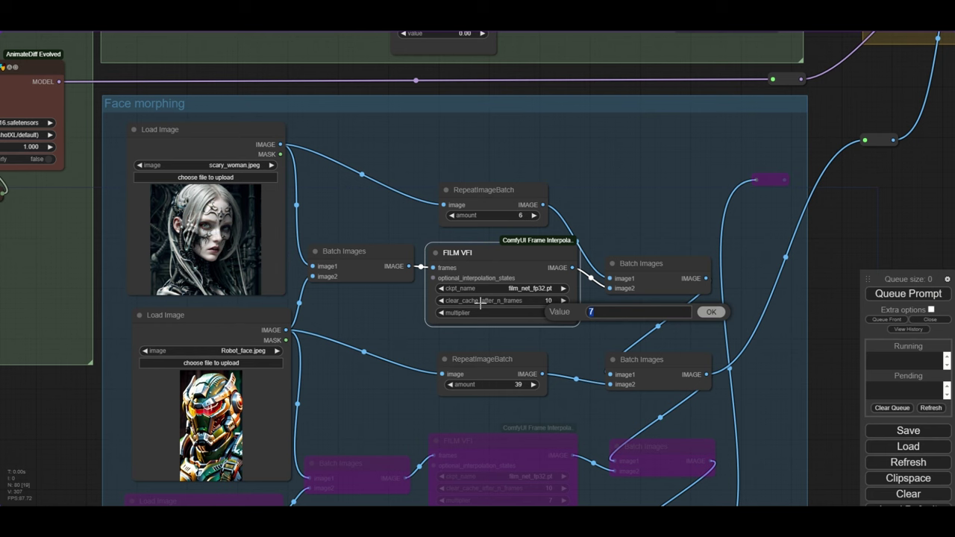
type("4")
key("Return")
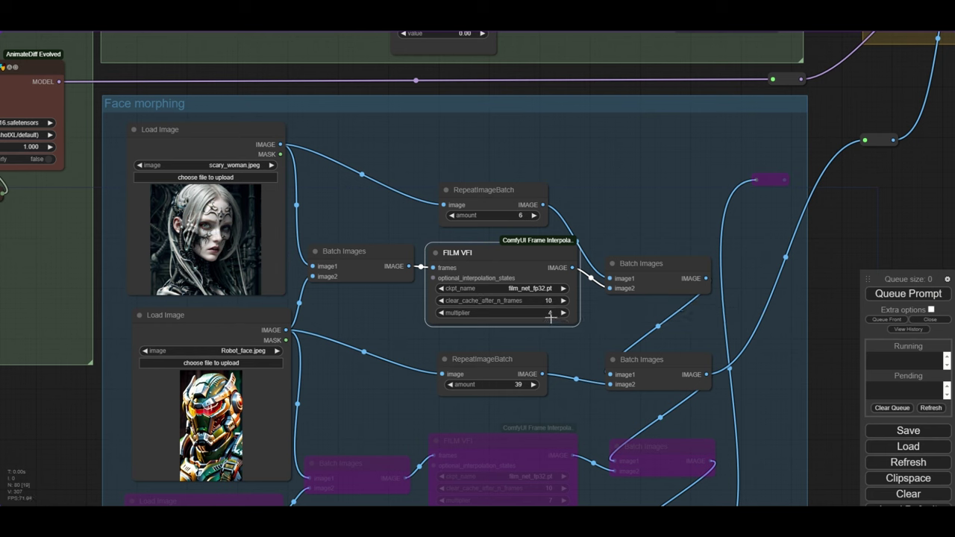
left_click(517, 384)
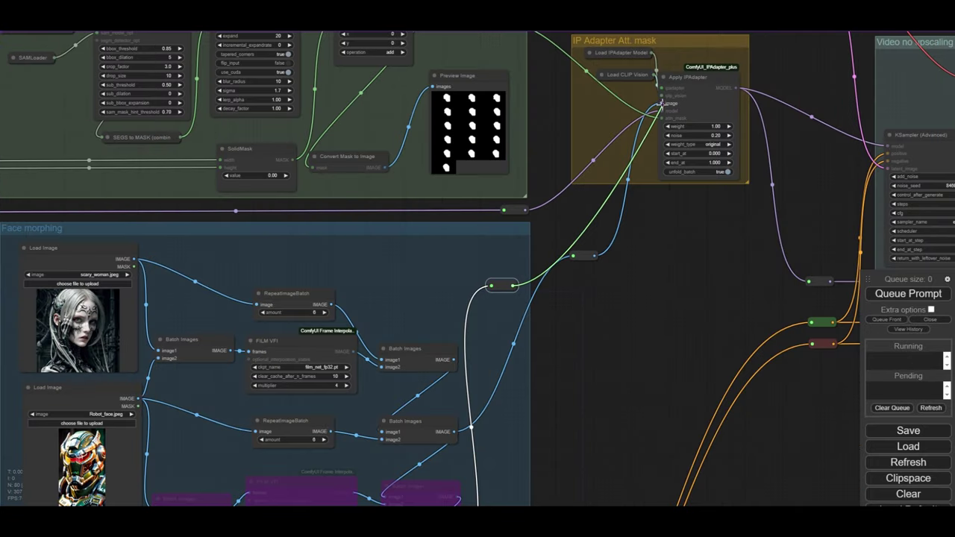
- Select the bypassed Emerald_face Load Image and its Batch Images node to reactivate the third face branch
left_click_drag(573, 269, 637, 207)
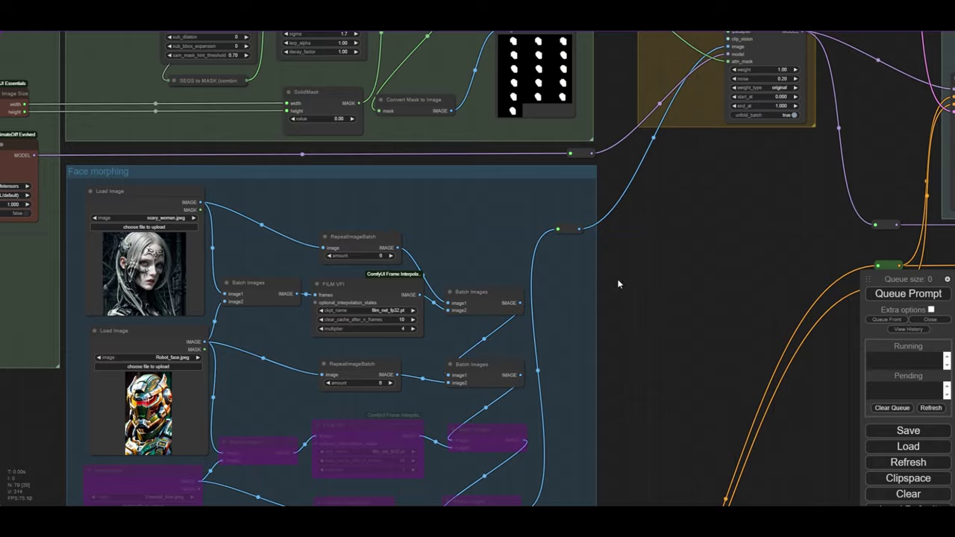
left_click_drag(618, 284, 803, 197)
left_click(299, 370)
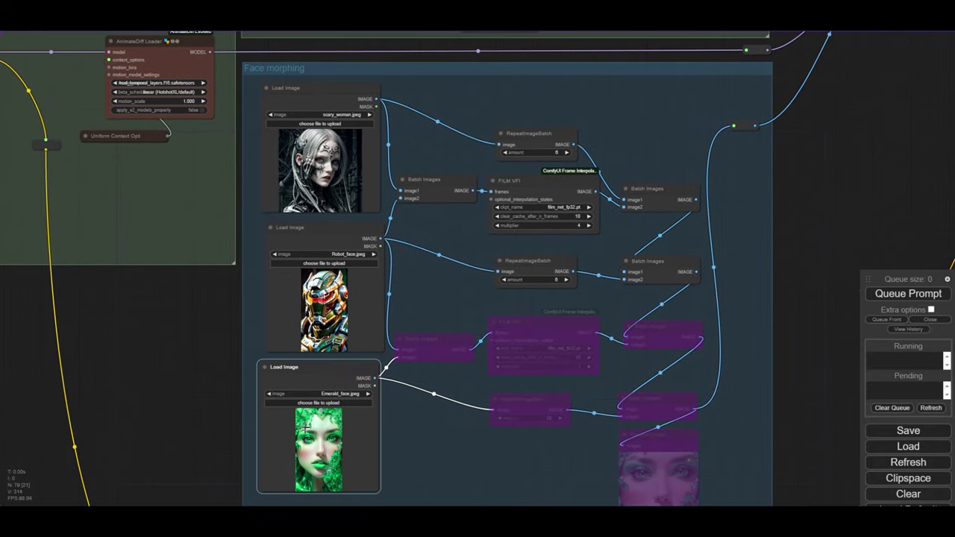
scroll(306, 426, "up", 3)
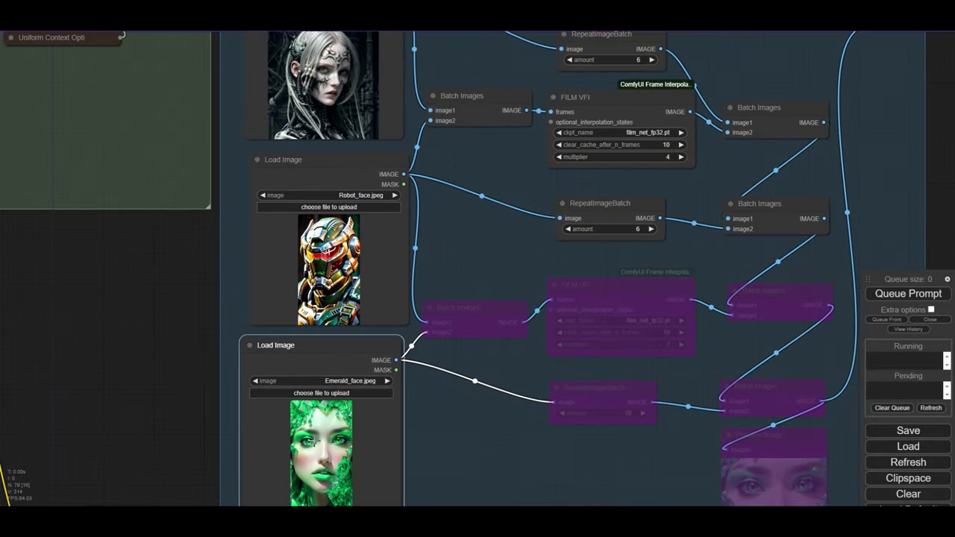
left_click_drag(502, 280, 426, 276)
scroll(426, 276, "down", 2)
left_click(402, 299)
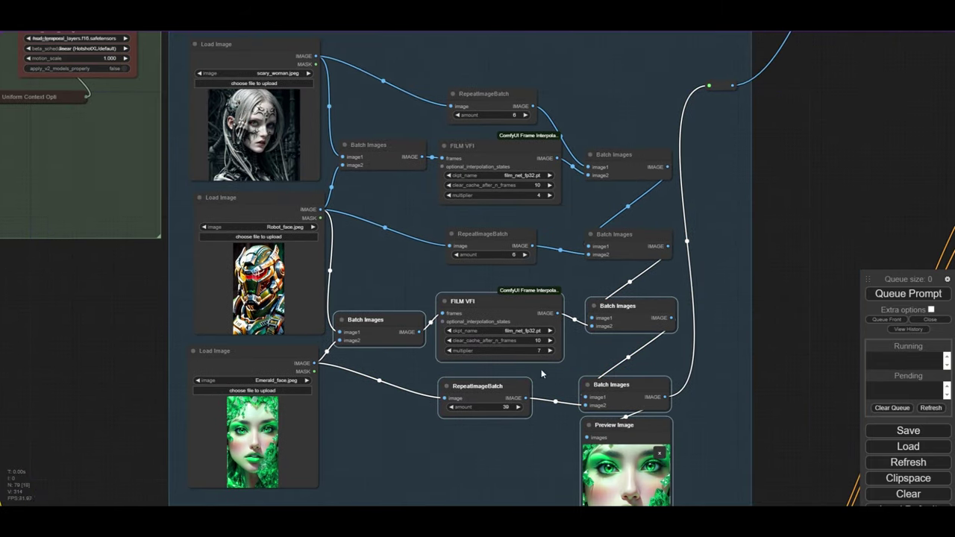
- Return both RepeatImageBatch amounts to 39 and the first FILM VFI multiplier to 7
left_click(516, 114)
type("3")
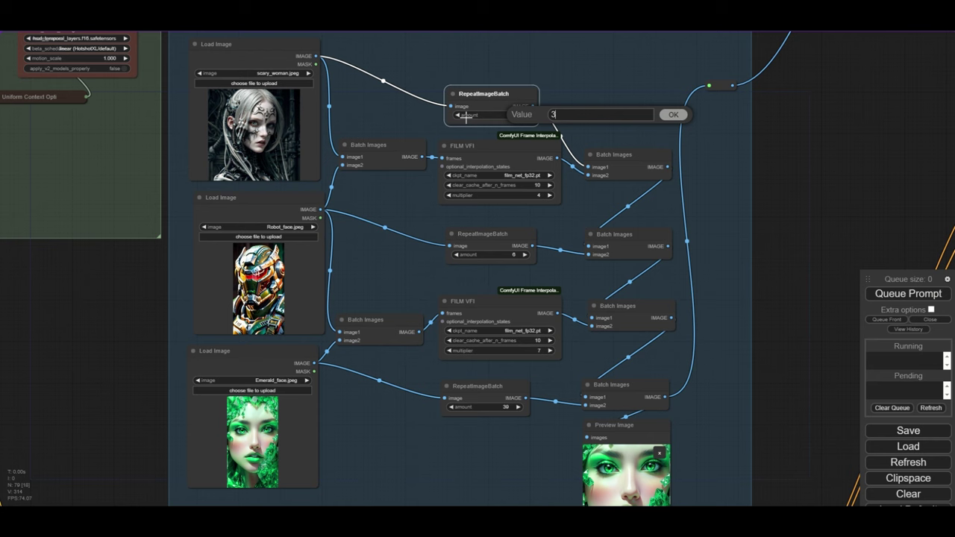
type("9")
key("Return")
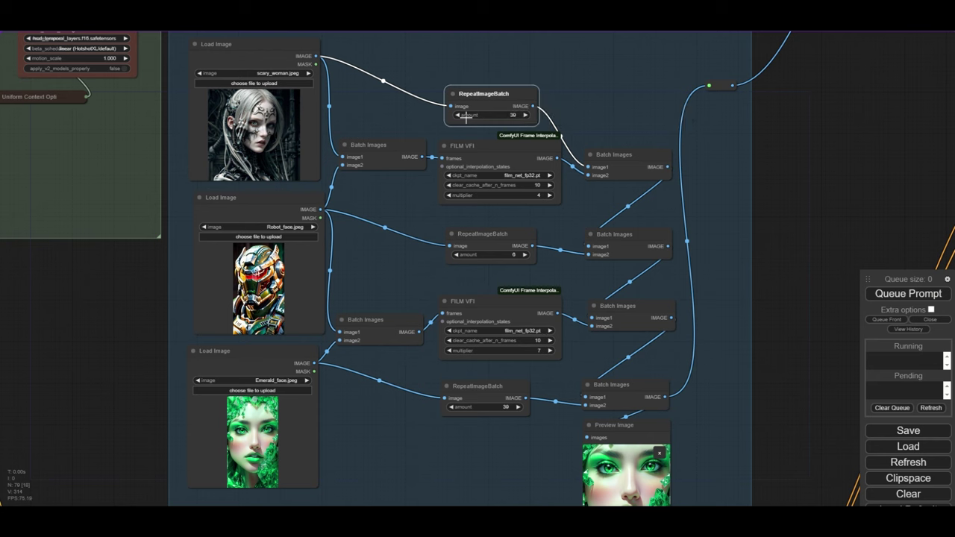
left_click(544, 196)
key("Return")
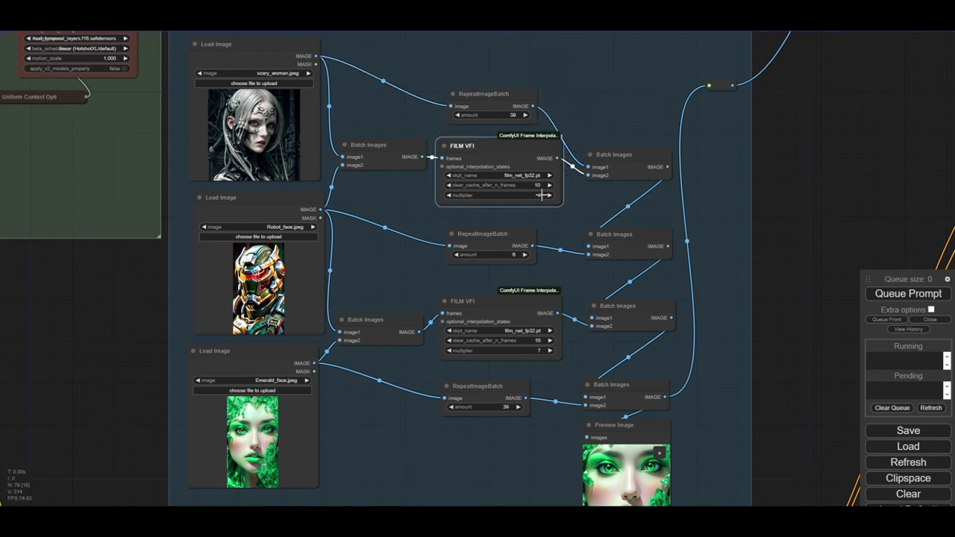
left_click(511, 255)
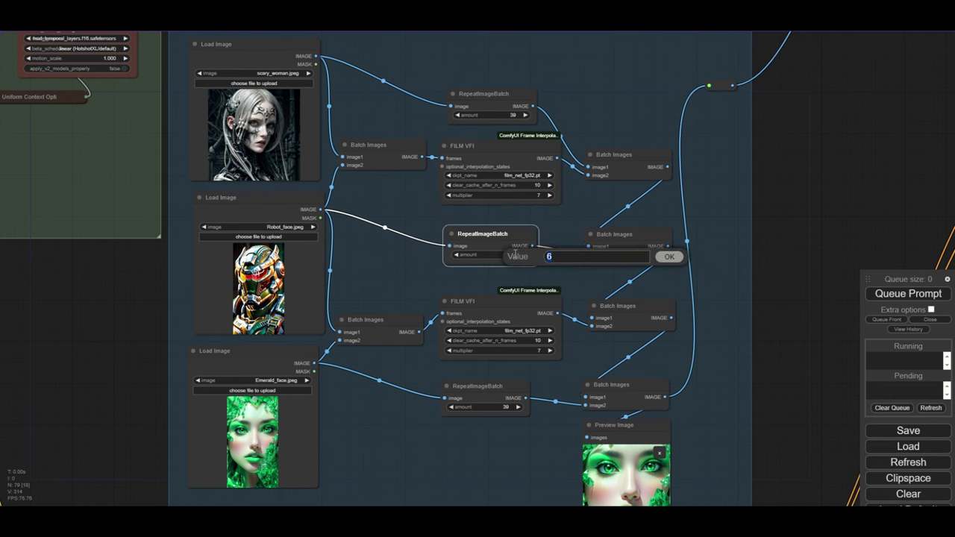
type("39")
key("Return")
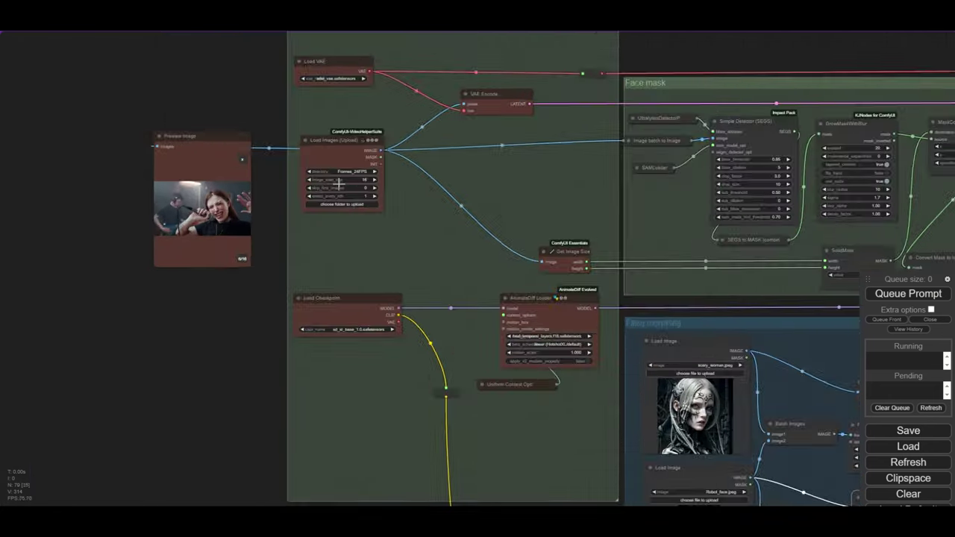
- Change the Load Images (Upload) image_load_cap from 16 to 0
scroll(371, 175, "up", 5)
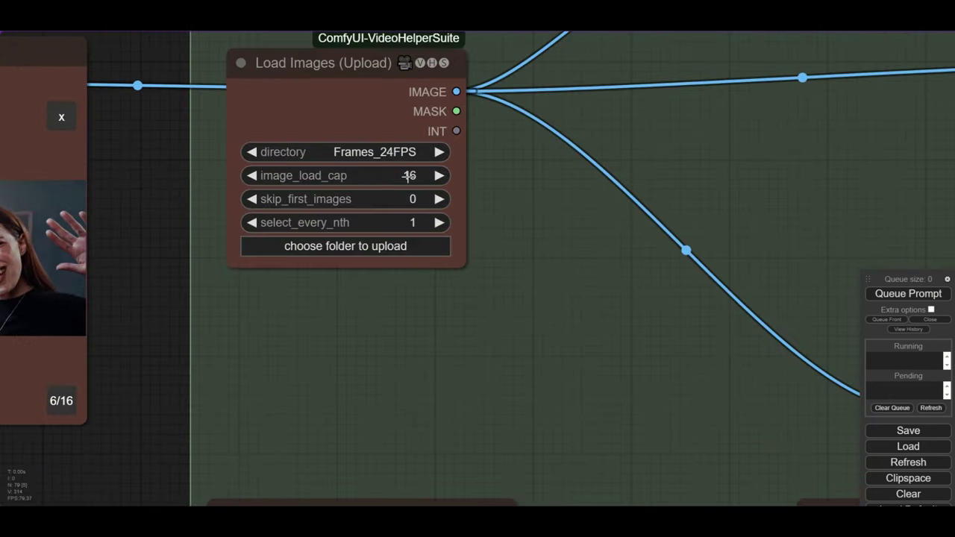
left_click(410, 175)
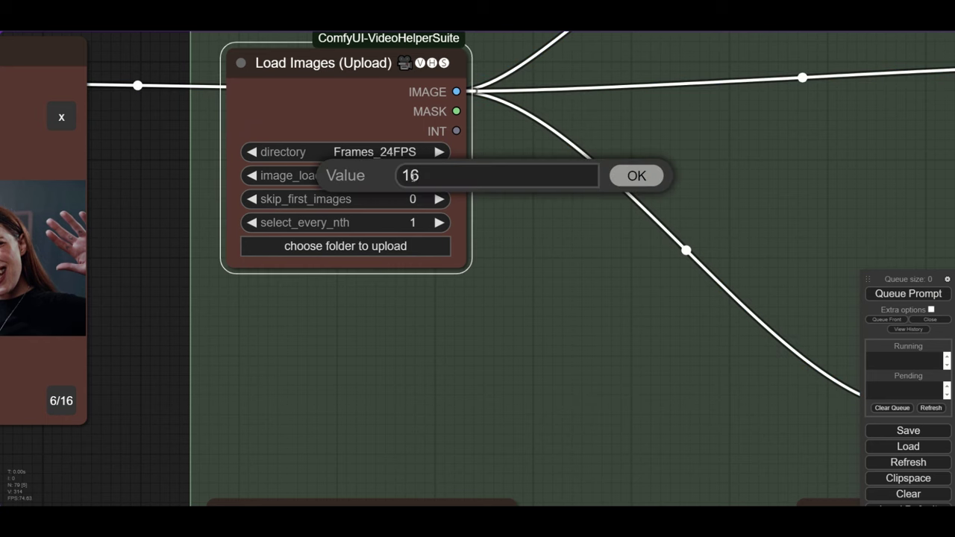
type("0")
key("Return")
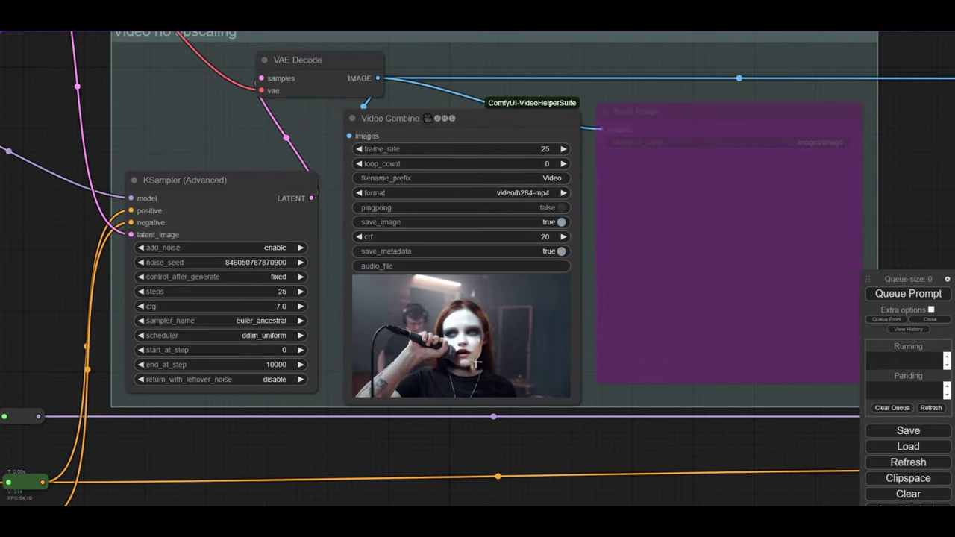
scroll(475, 361, "up", 8)
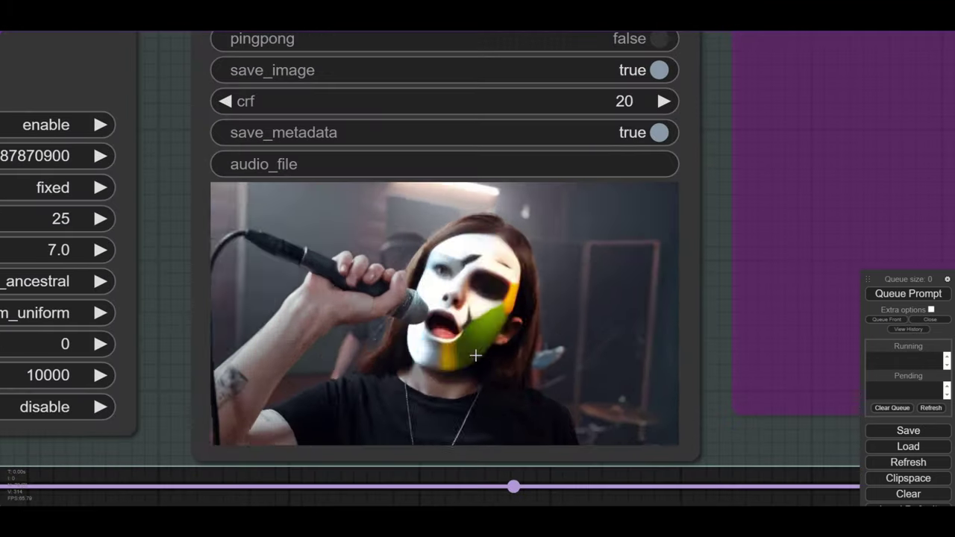
scroll(476, 356, "up", 1)
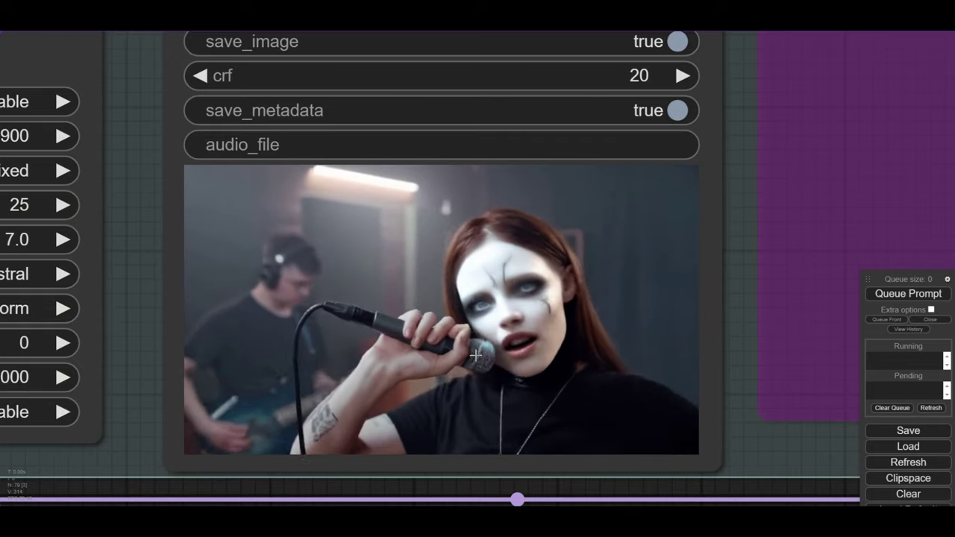
scroll(475, 355, "down", 8)
scroll(476, 356, "down", 2)
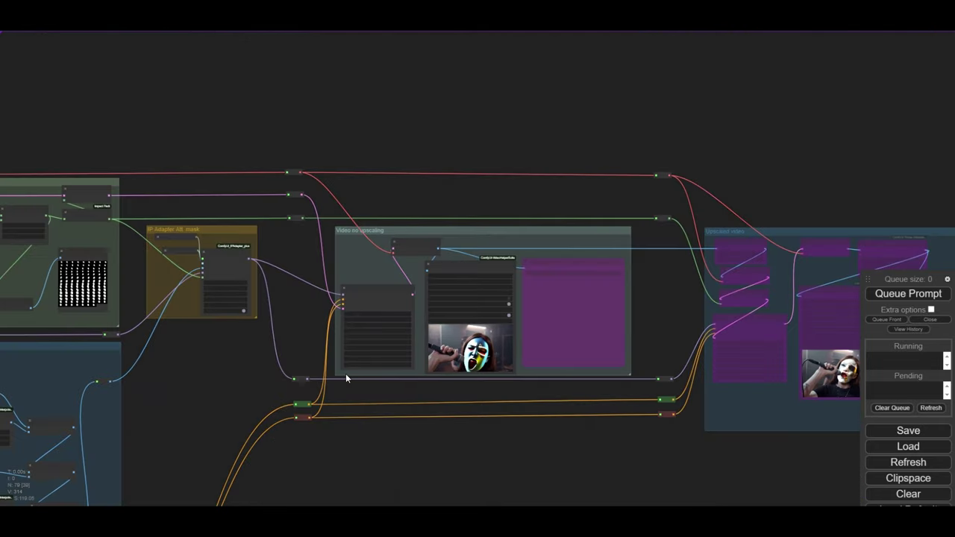
left_click_drag(201, 351, 473, 384)
scroll(333, 297, "up", 1)
scroll(333, 297, "up", 3)
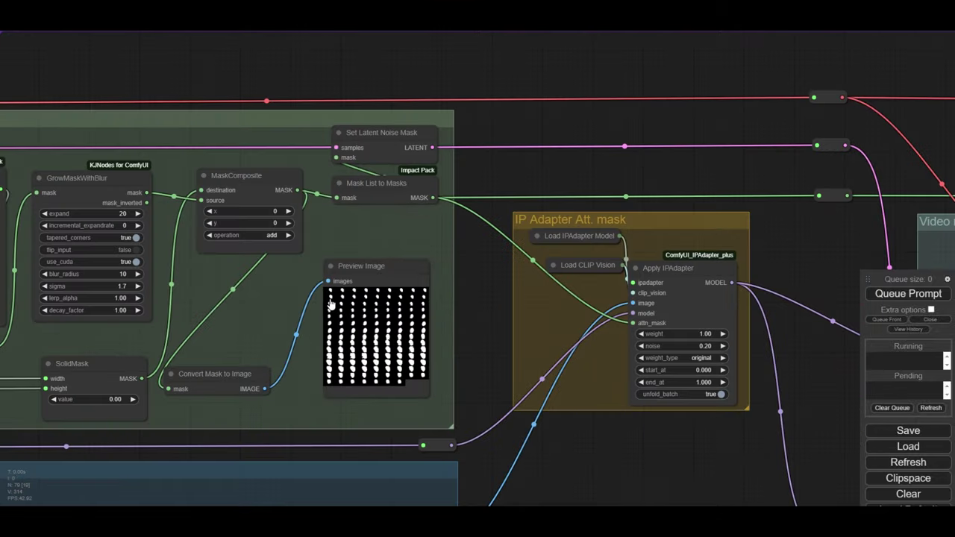
left_click(332, 295)
scroll(385, 372, "up", 1)
scroll(385, 371, "up", 6)
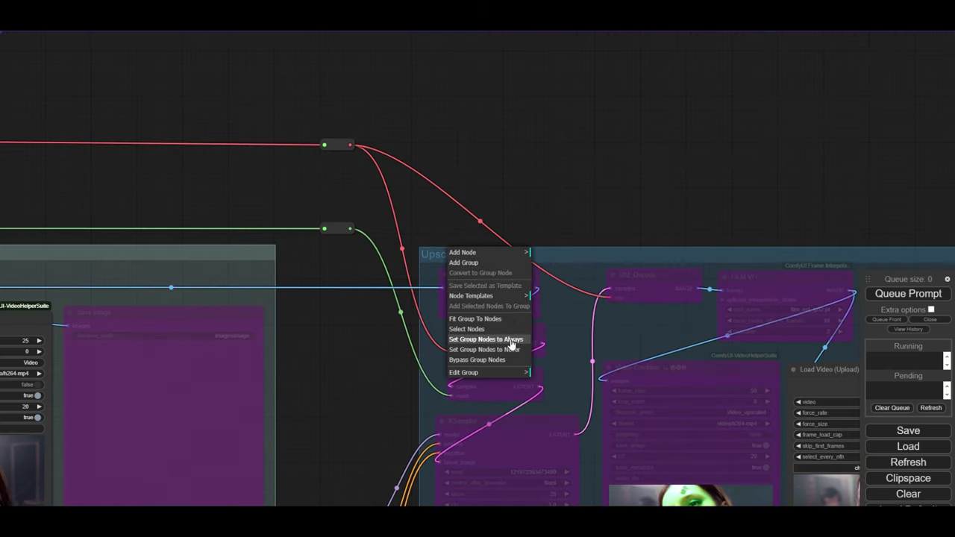
- Set the Upscaled video group nodes to Always and compare the two video previews
left_click(510, 340)
left_click_drag(652, 209, 419, 39)
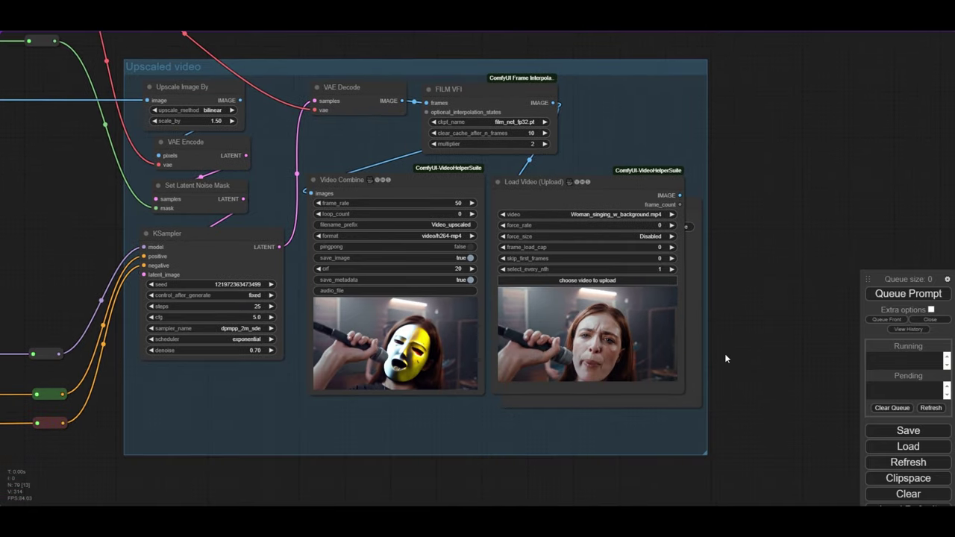
left_click_drag(752, 362, 768, 328)
scroll(761, 318, "up", 9)
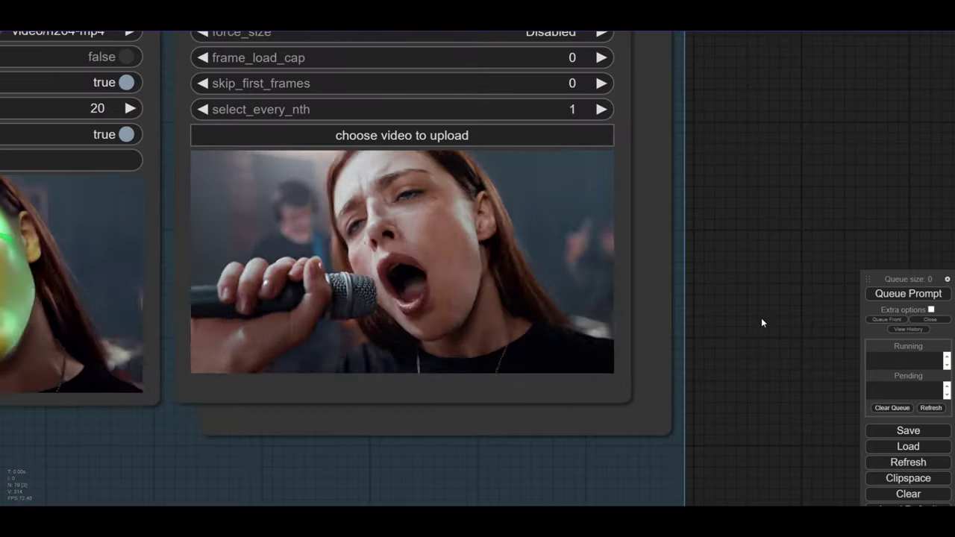
scroll(776, 335, "down", 4)
scroll(661, 395, "up", 3)
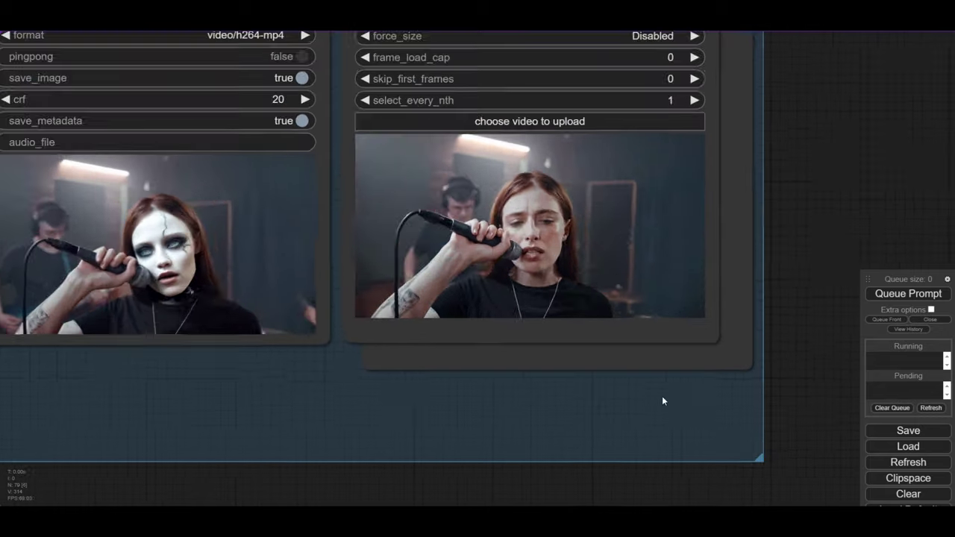
left_click_drag(326, 482, 451, 483)
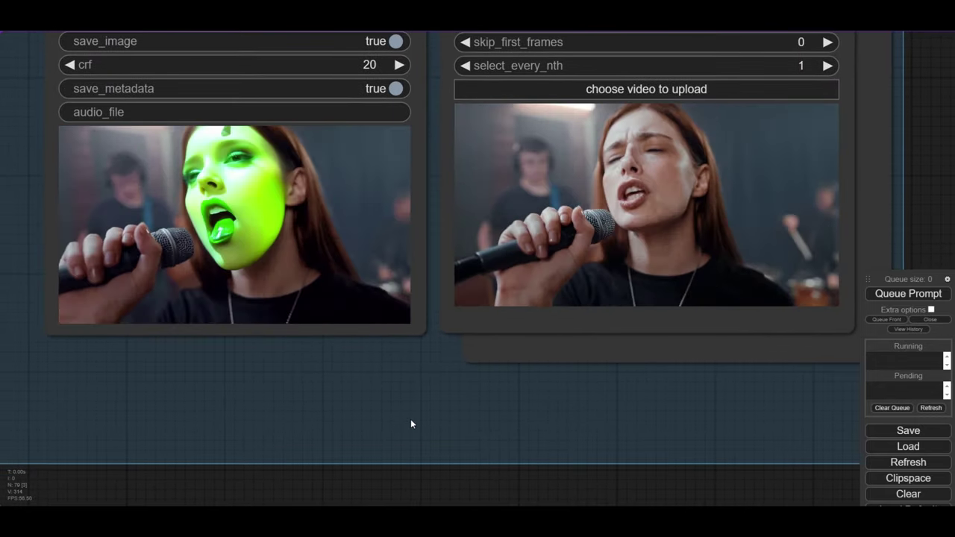